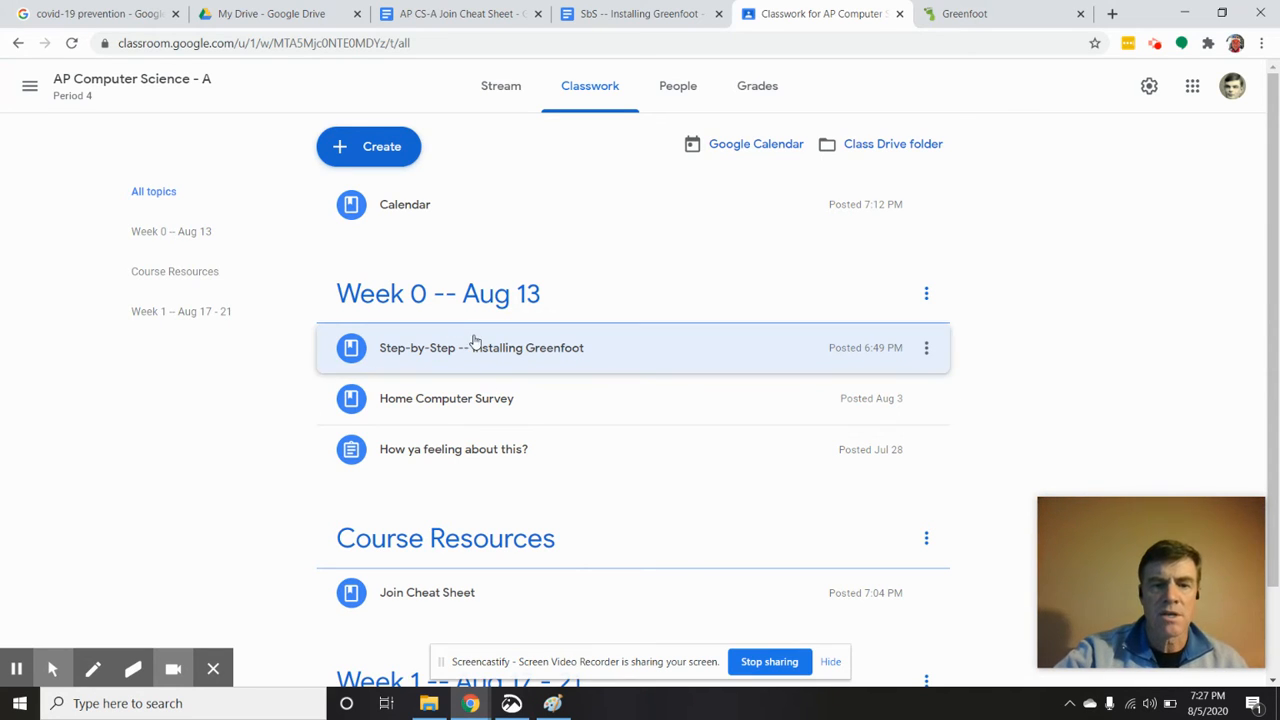
# Review the "SbS -- Installing Greenfoot" document attached to the Week 0 classwork material from beginning to end
pyautogui.click(478, 348)
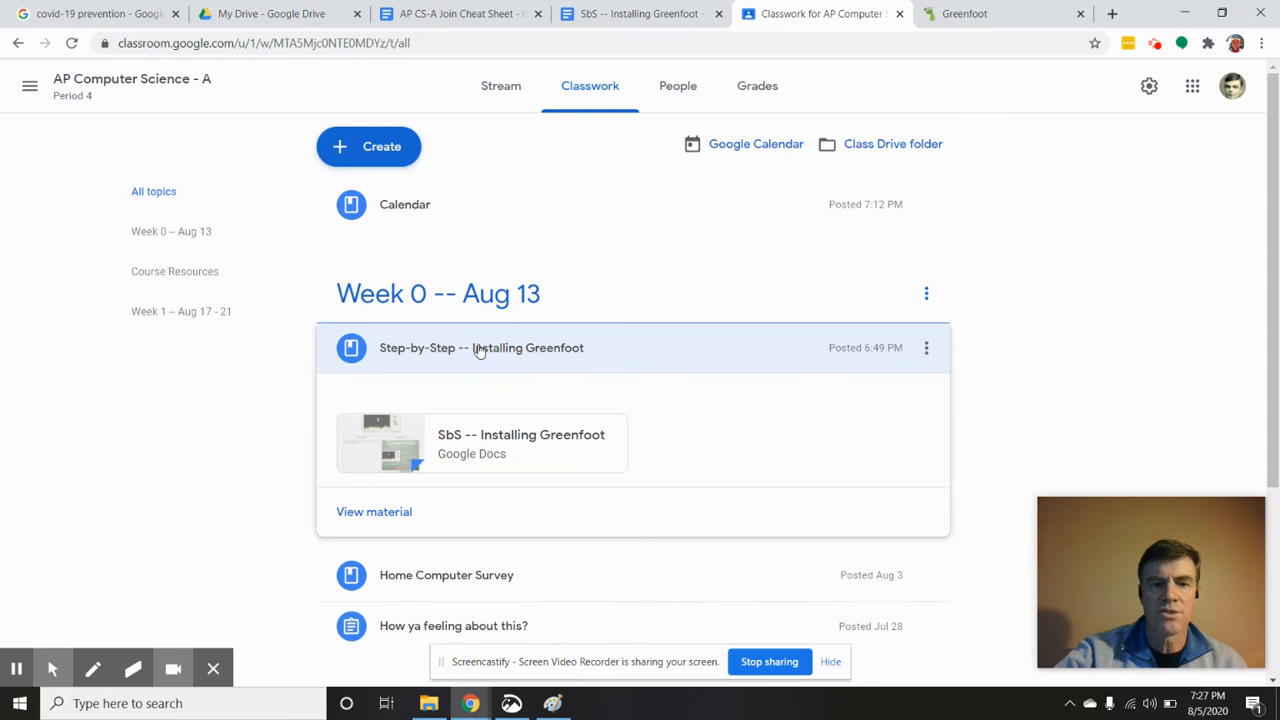
pyautogui.click(680, 14)
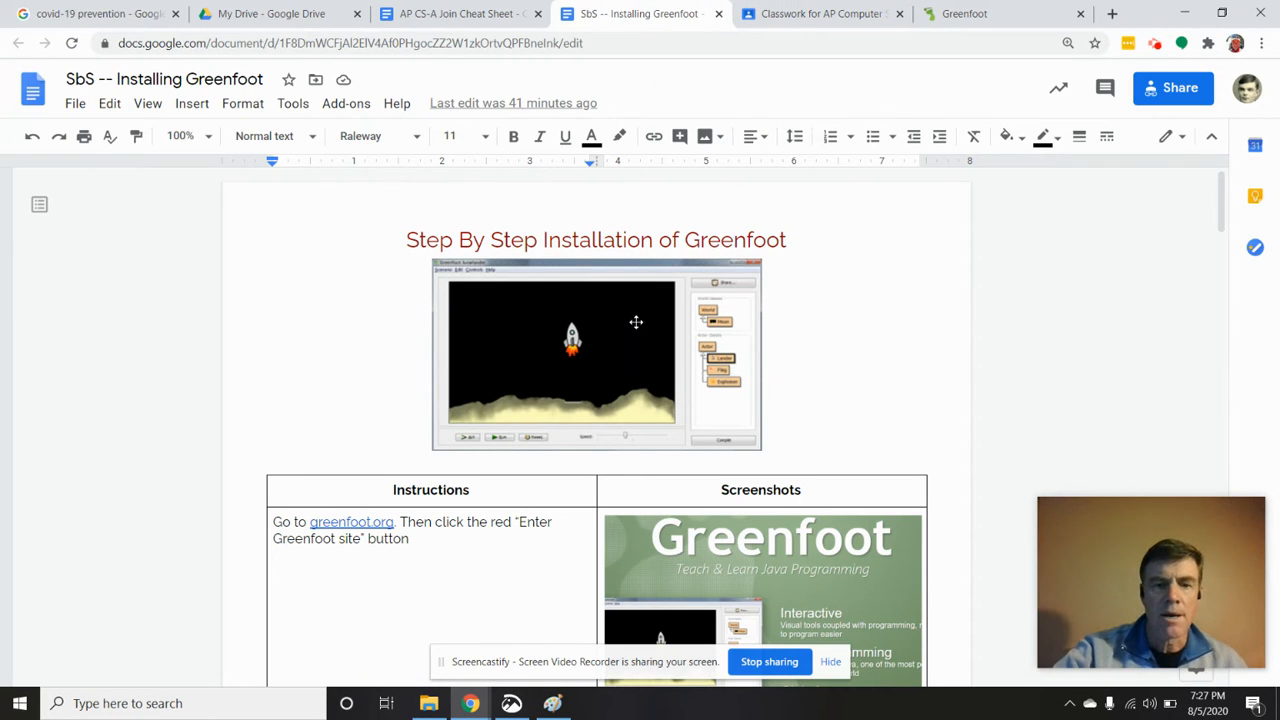
pyautogui.scroll(-3, 500, 373)
pyautogui.scroll(-5, 434, 263)
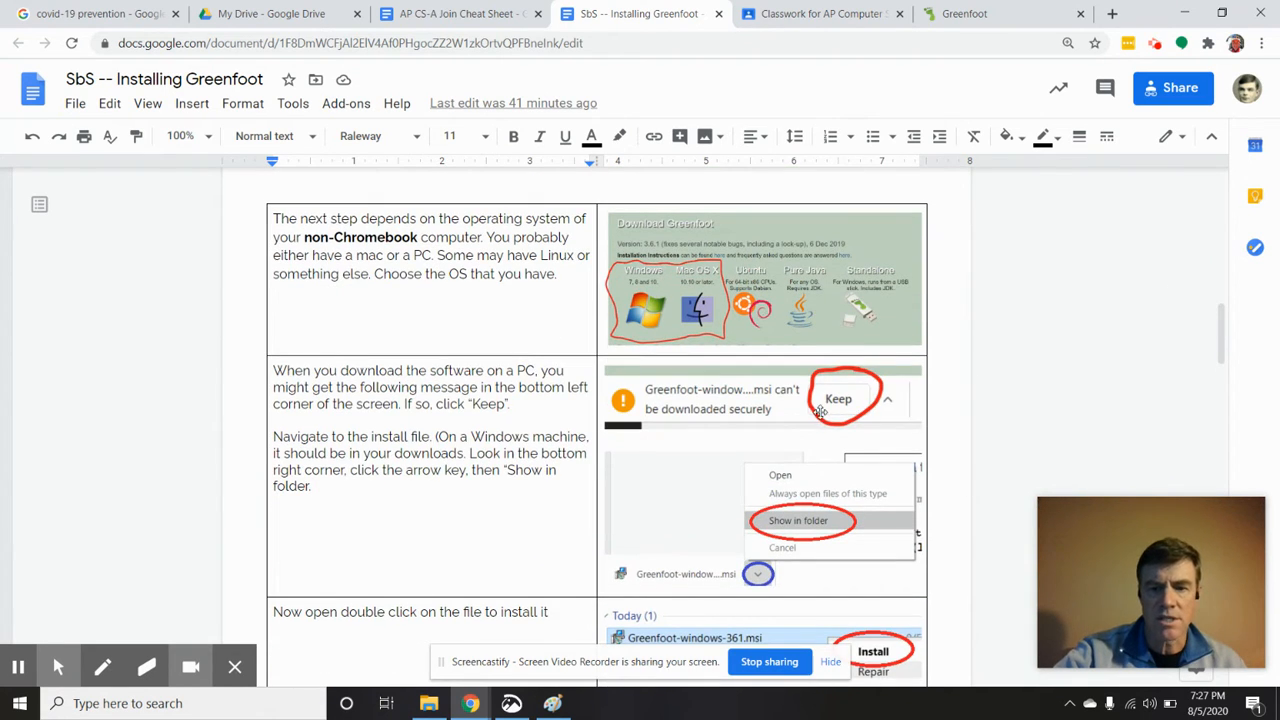
pyautogui.scroll(-7, 619, 461)
pyautogui.scroll(-15, 619, 461)
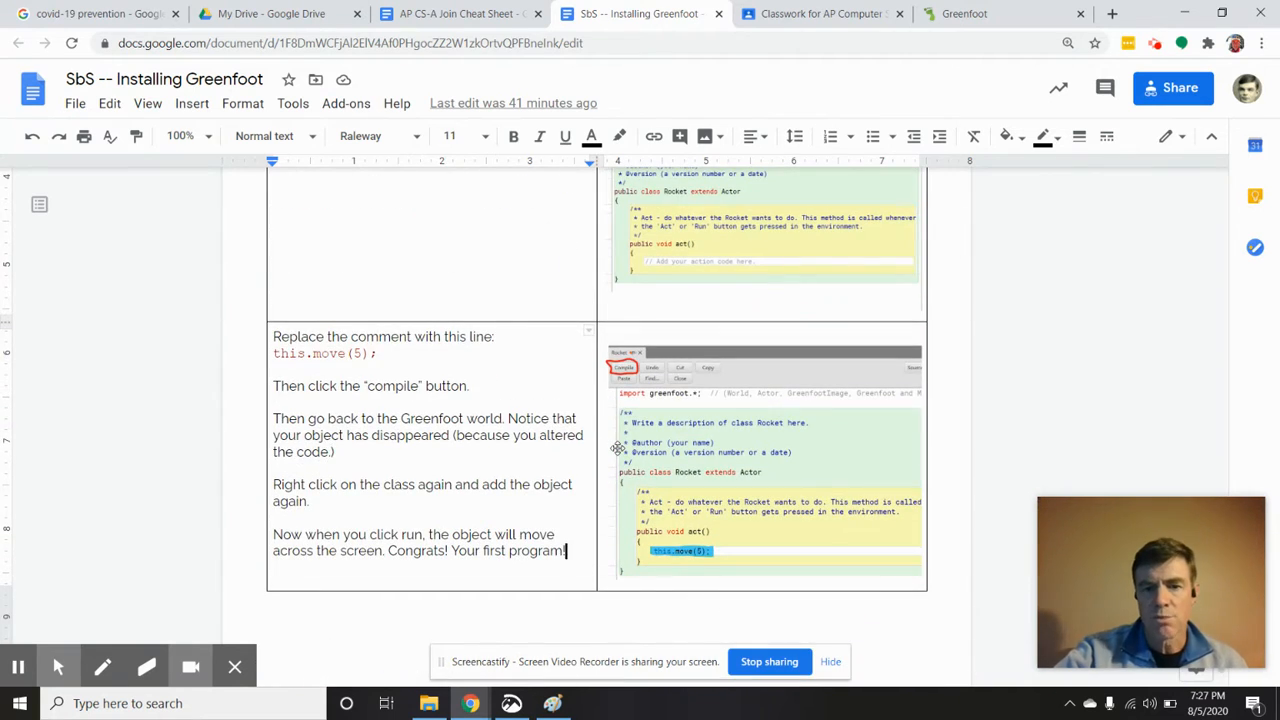
pyautogui.scroll(-1, 619, 446)
pyautogui.scroll(3, 620, 445)
pyautogui.scroll(20, 620, 445)
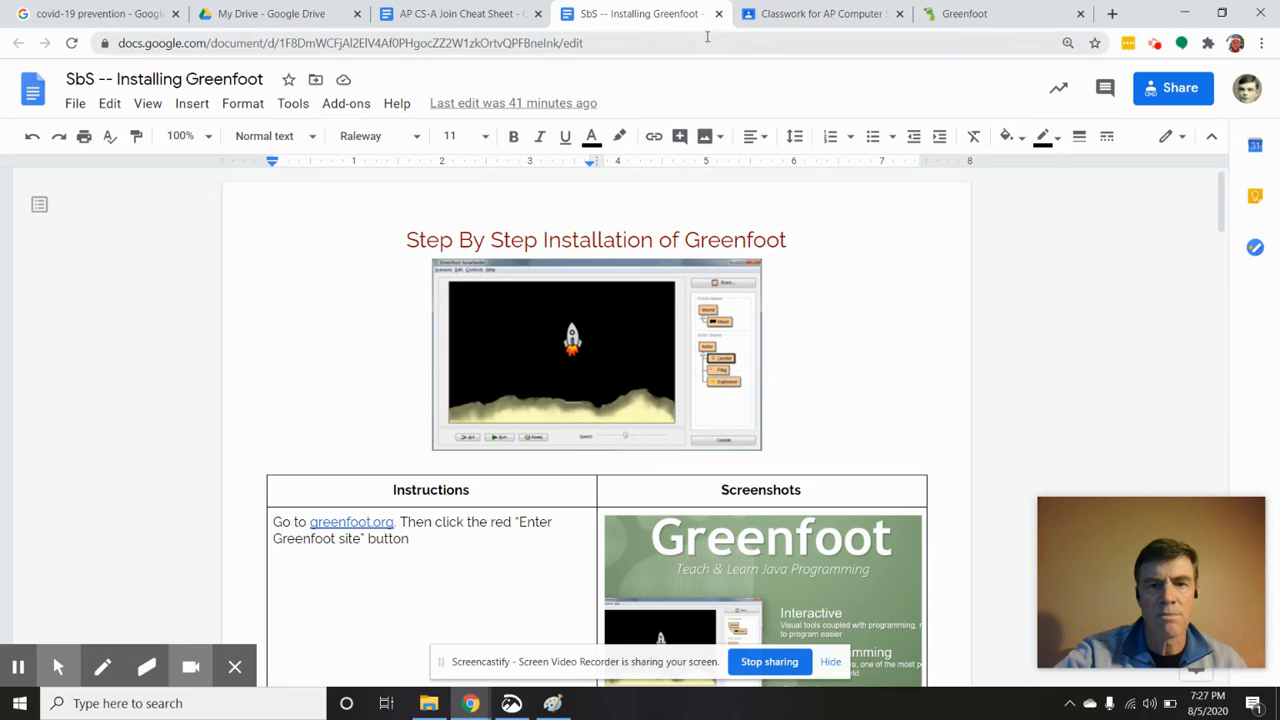
pyautogui.click(817, 15)
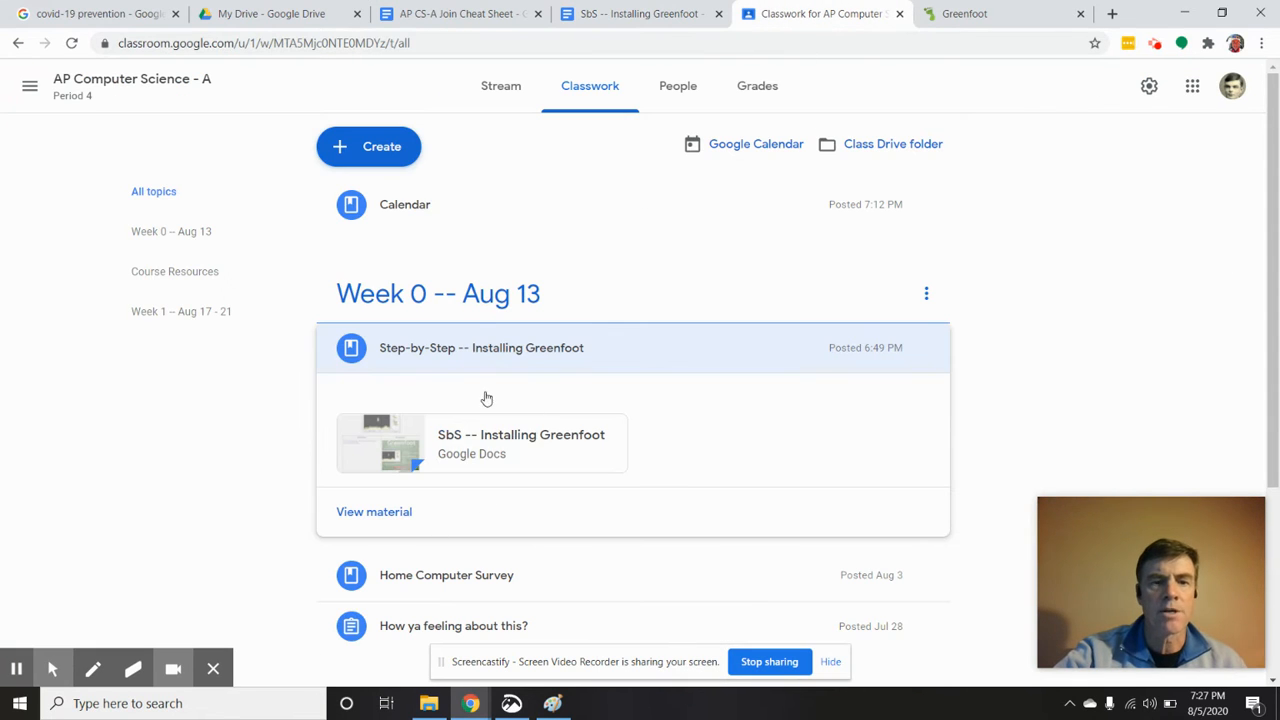
pyautogui.click(526, 350)
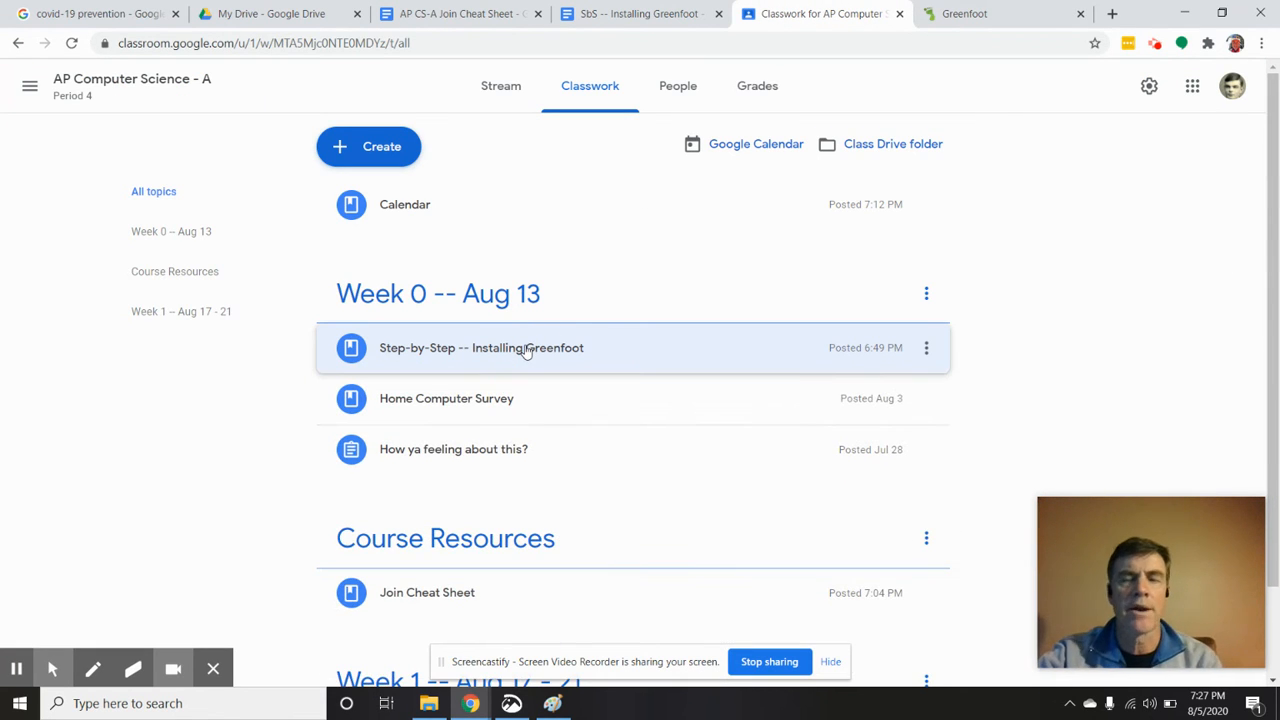
# Enter the Greenfoot website and open its download page
pyautogui.click(968, 20)
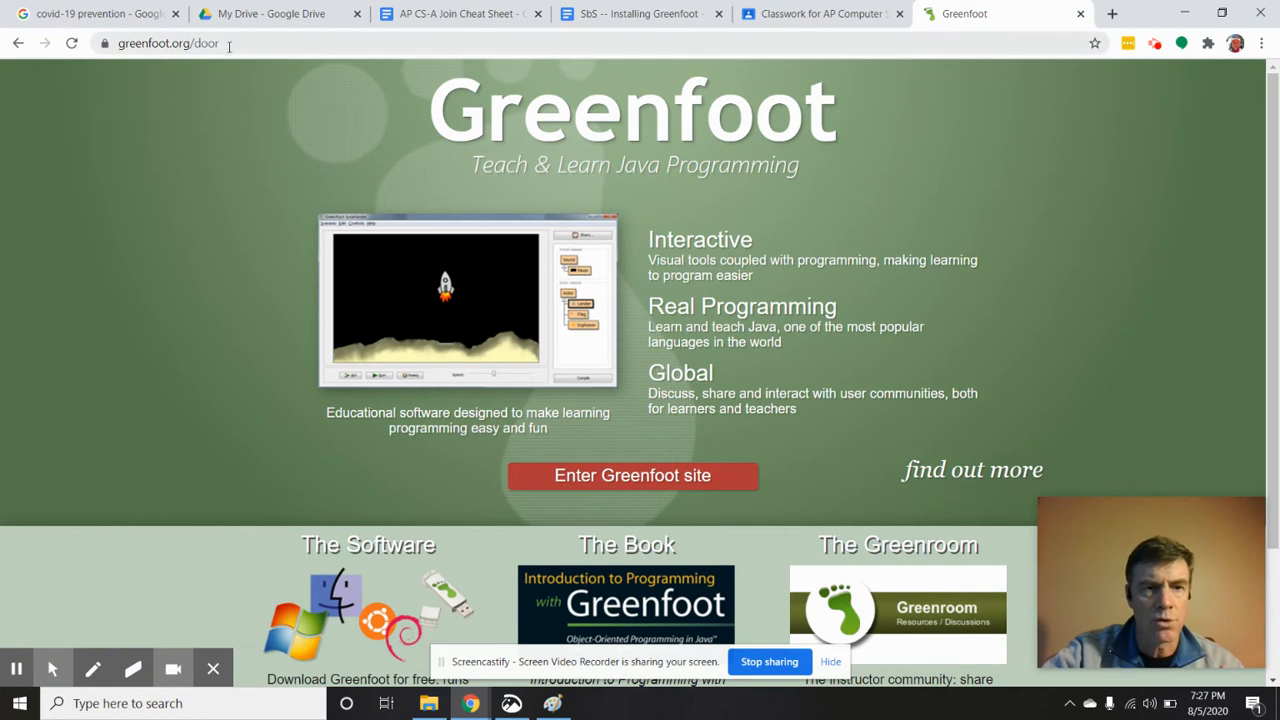
pyautogui.click(659, 482)
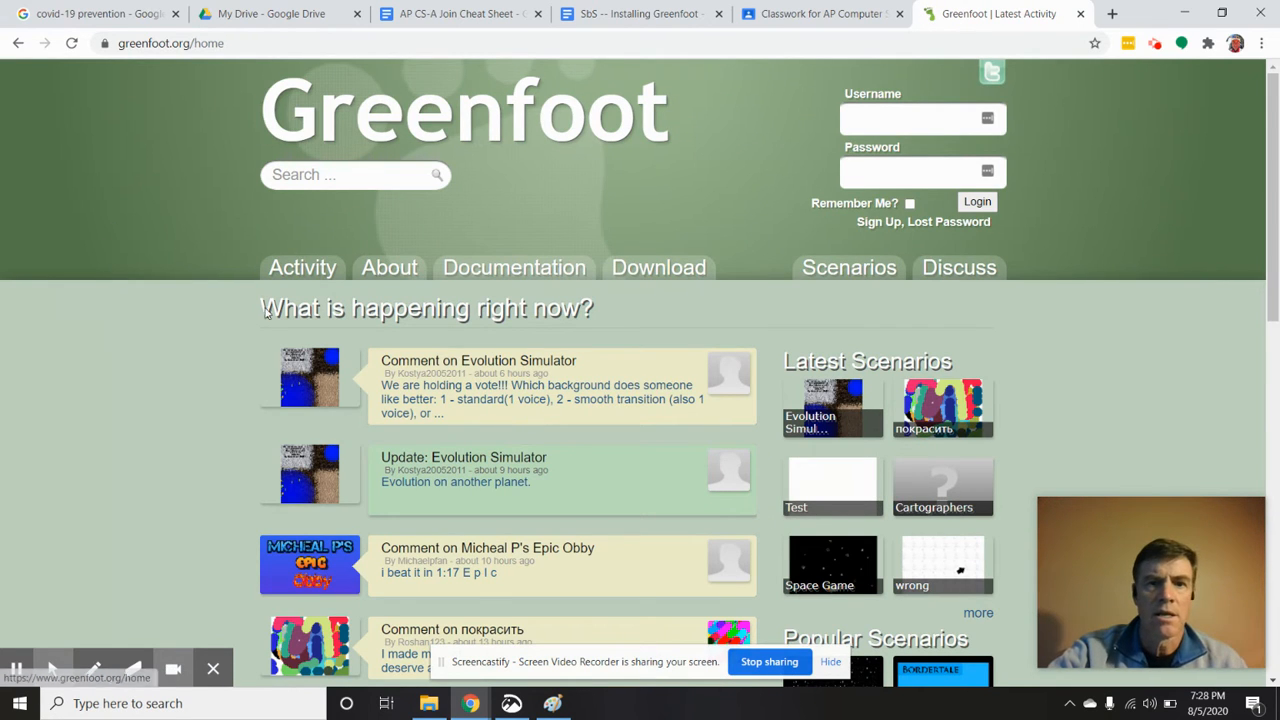
pyautogui.click(662, 272)
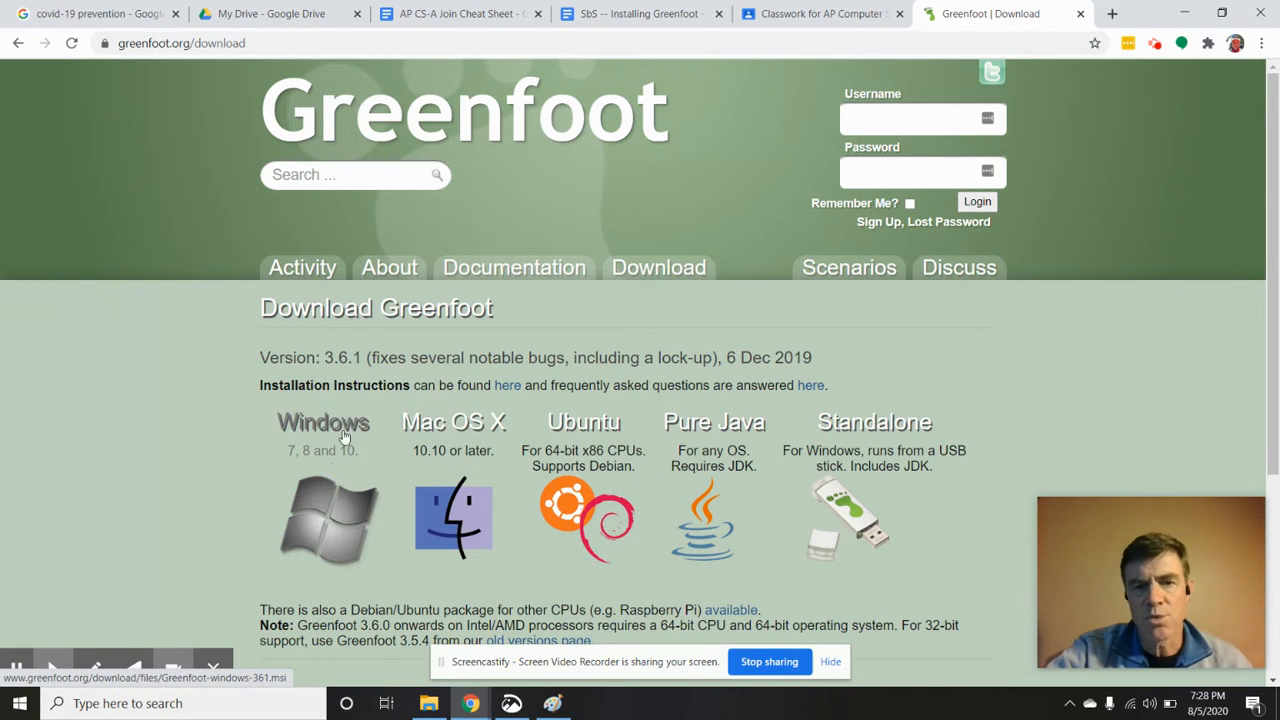
# Launch the Greenfoot-windows-361.msi installer from the Downloads folder
pyautogui.moveTo(1125, 538)
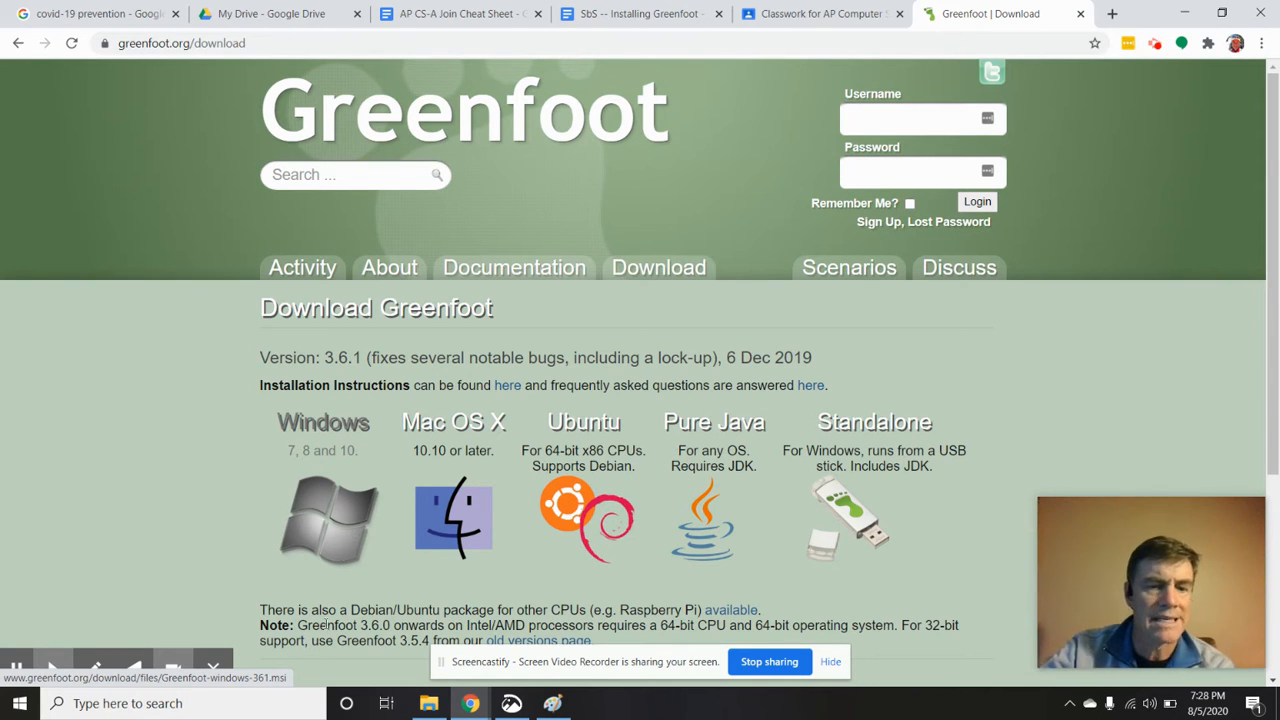
pyautogui.click(428, 705)
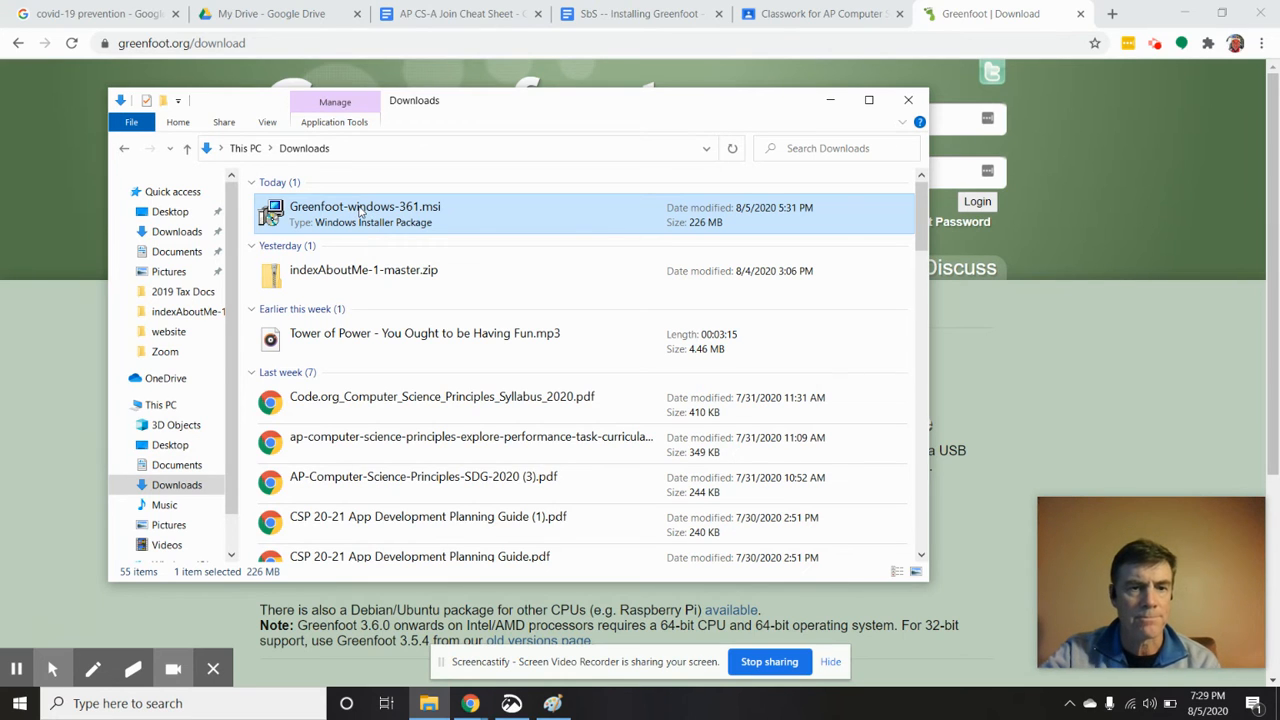
pyautogui.doubleClick(361, 211)
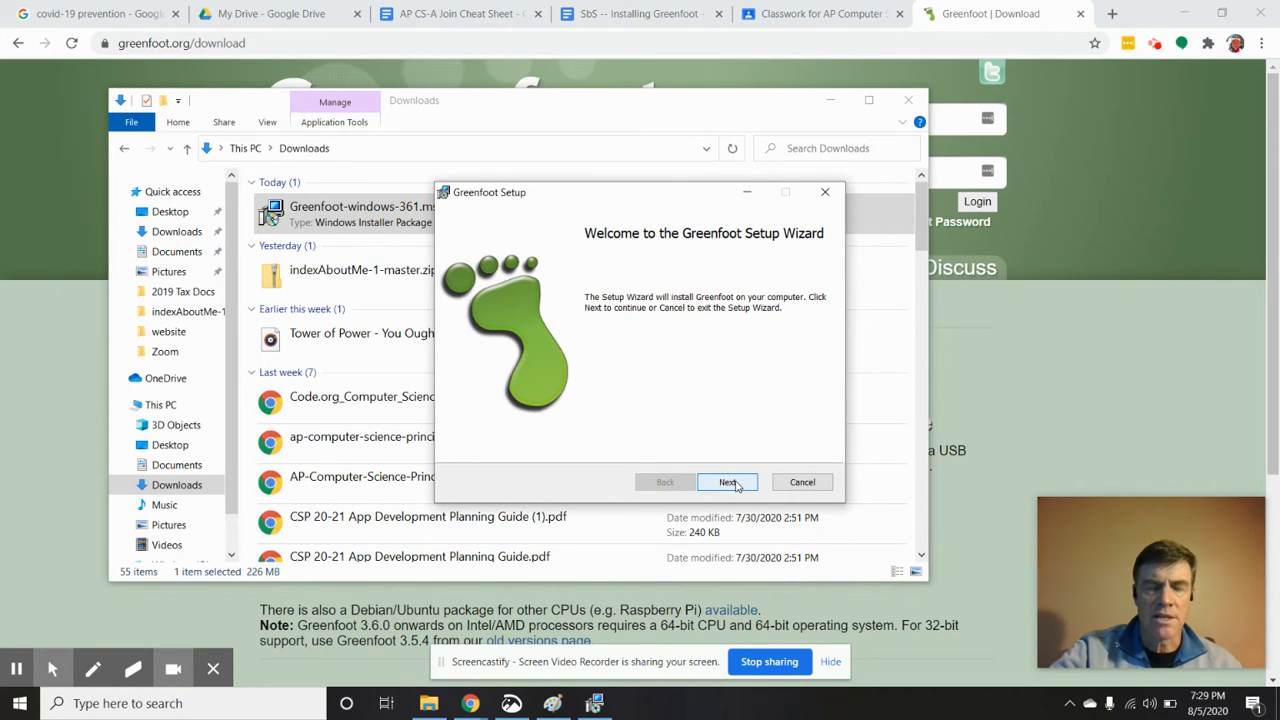
# Proceed past the setup wizard's welcome page and set the installation scope to all users of this machine
pyautogui.click(730, 483)
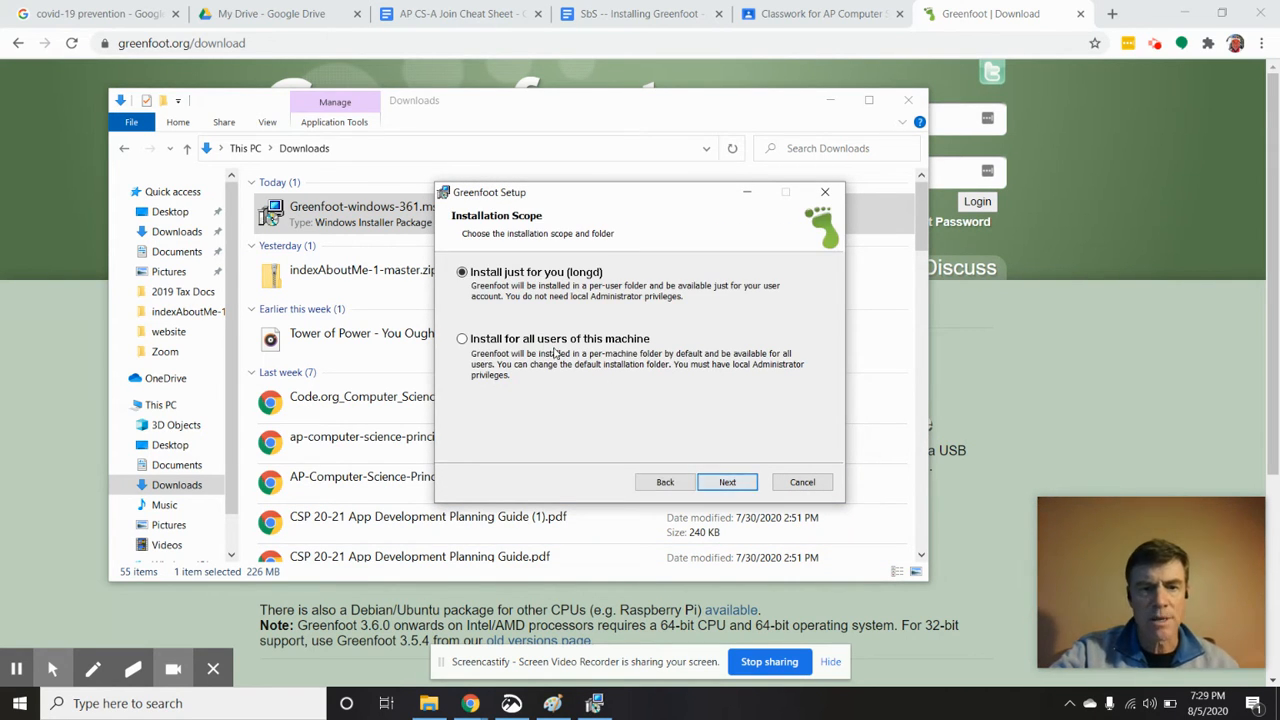
pyautogui.click(488, 342)
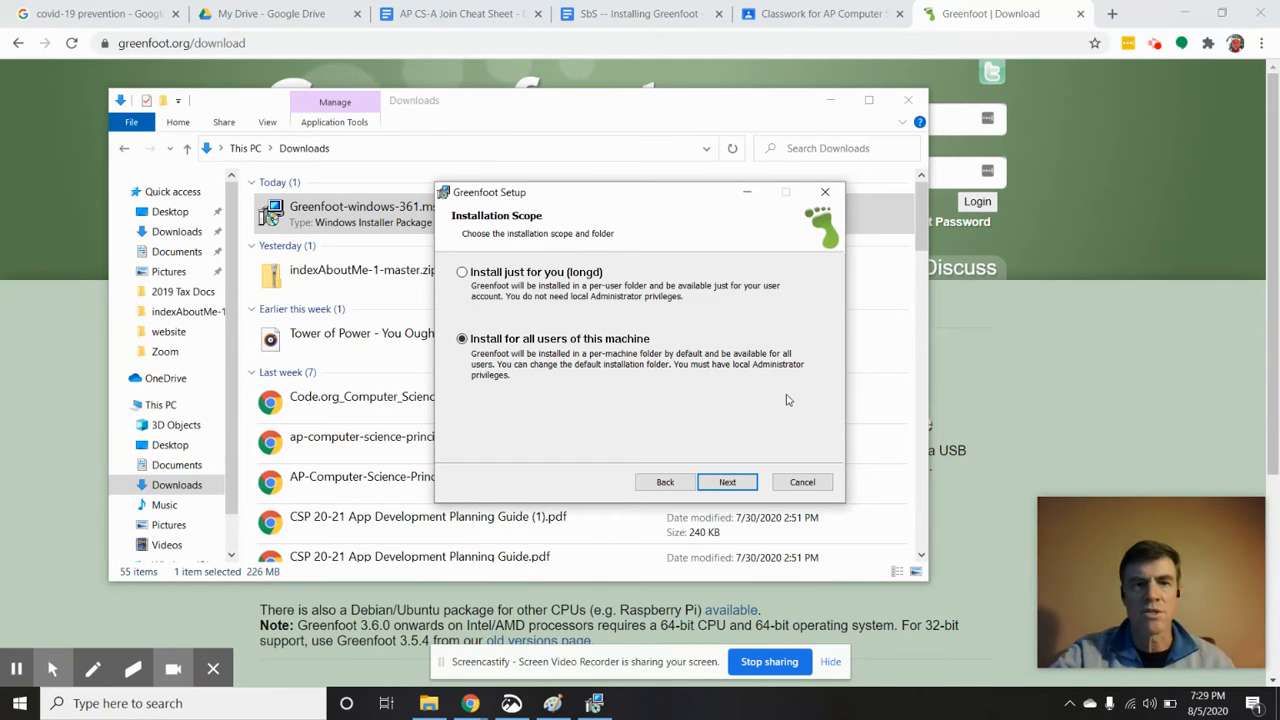
pyautogui.click(724, 484)
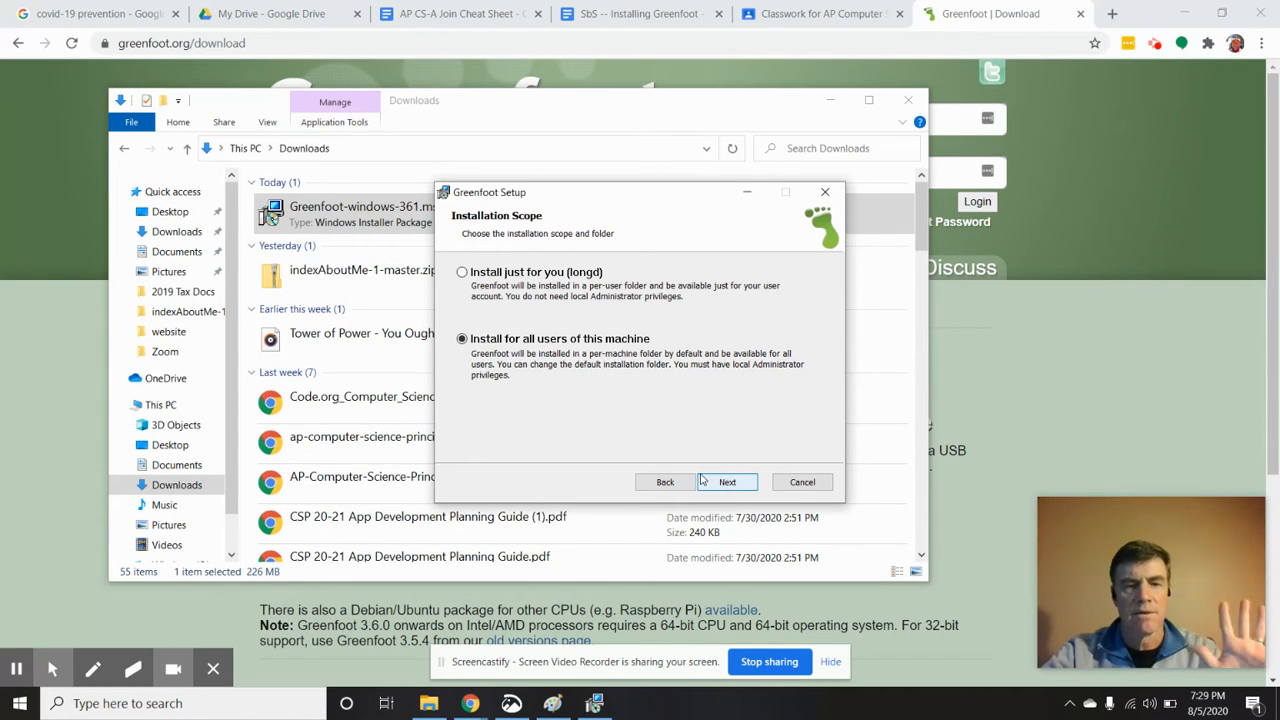
pyautogui.click(740, 490)
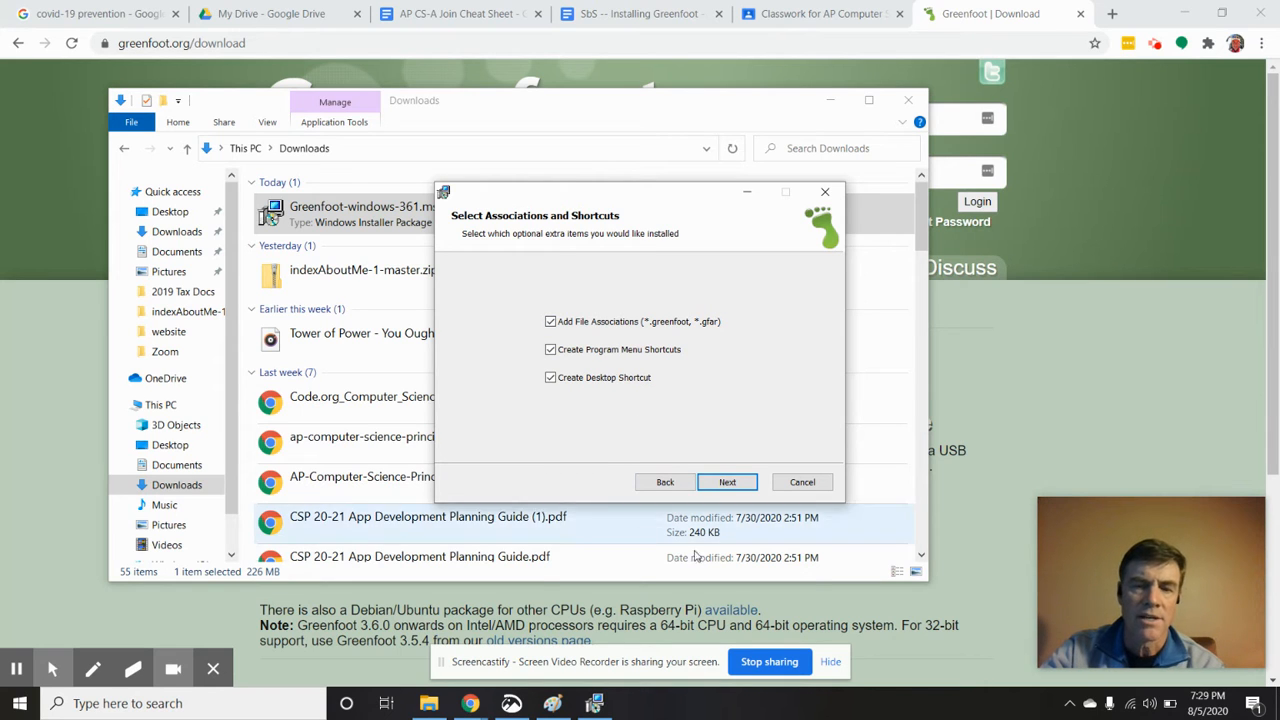
# Install Greenfoot with the default associations, shortcuts and destination folder C:\Program Files\Greenfoot\, and finish the setup wizard
pyautogui.click(728, 484)
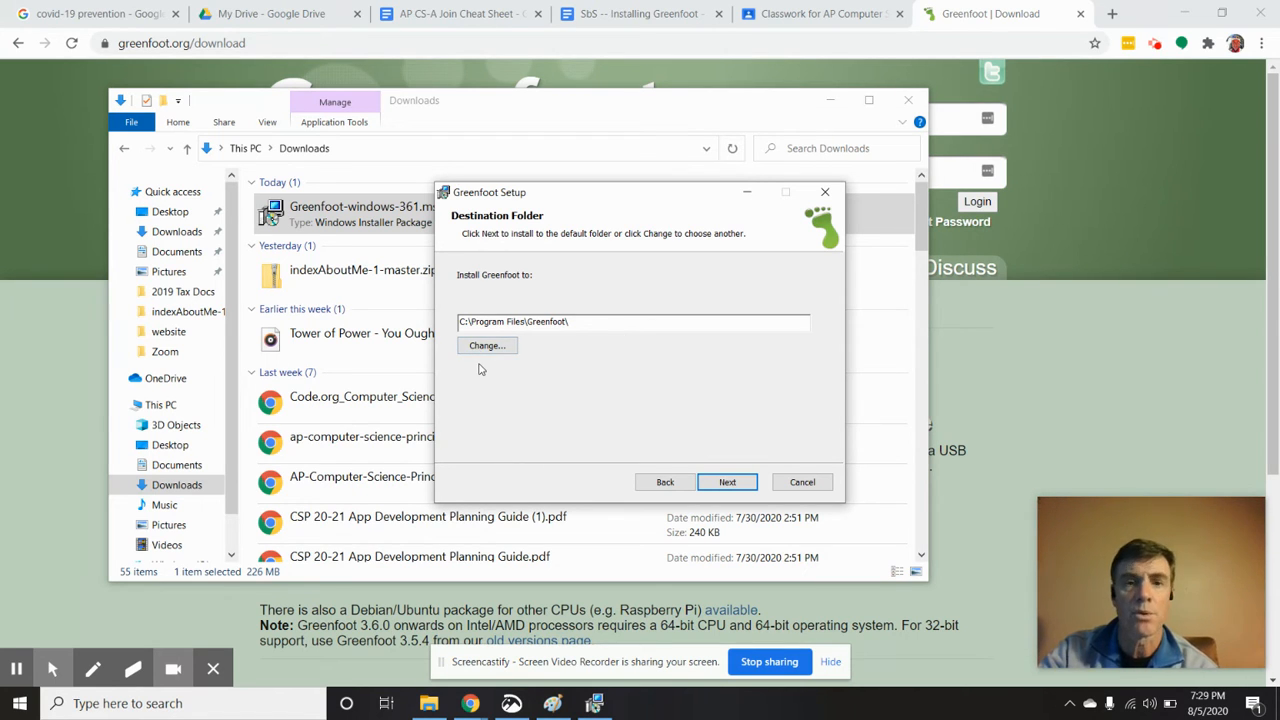
pyautogui.click(734, 484)
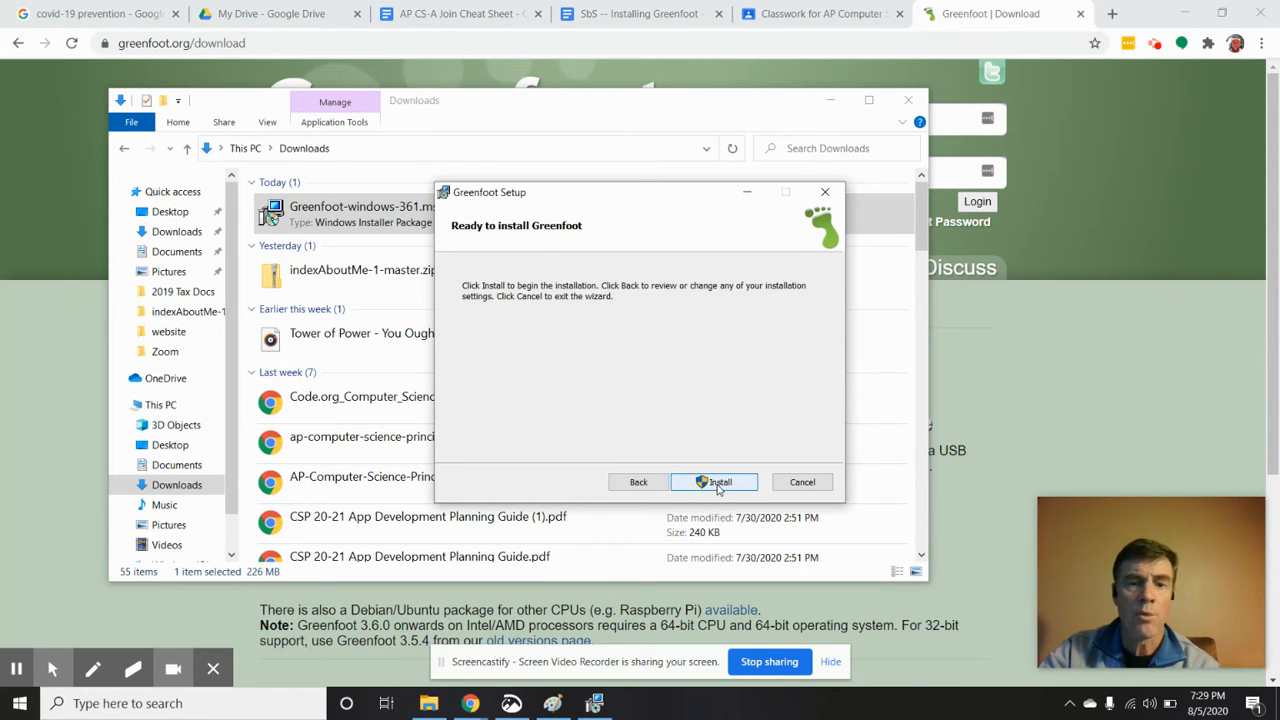
pyautogui.click(718, 484)
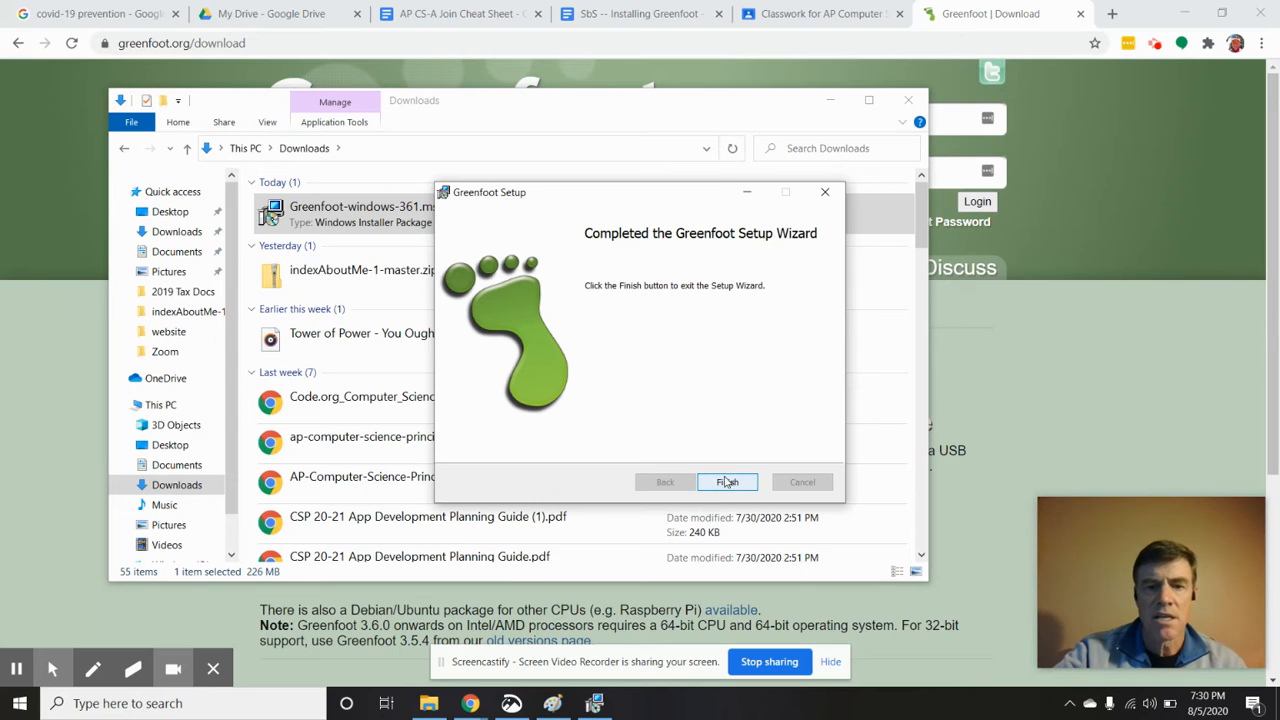
pyautogui.click(724, 484)
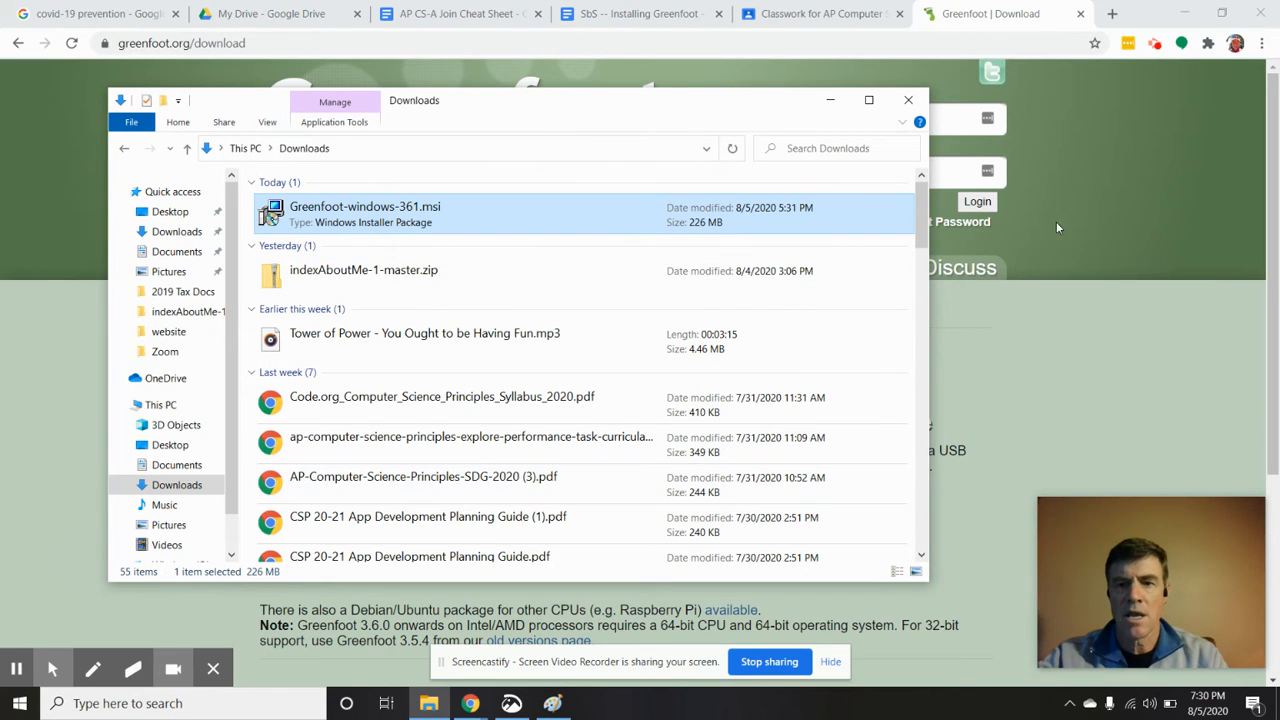
# Close the Downloads window, minimize the browser and launch Greenfoot from its desktop shortcut
pyautogui.click(906, 104)
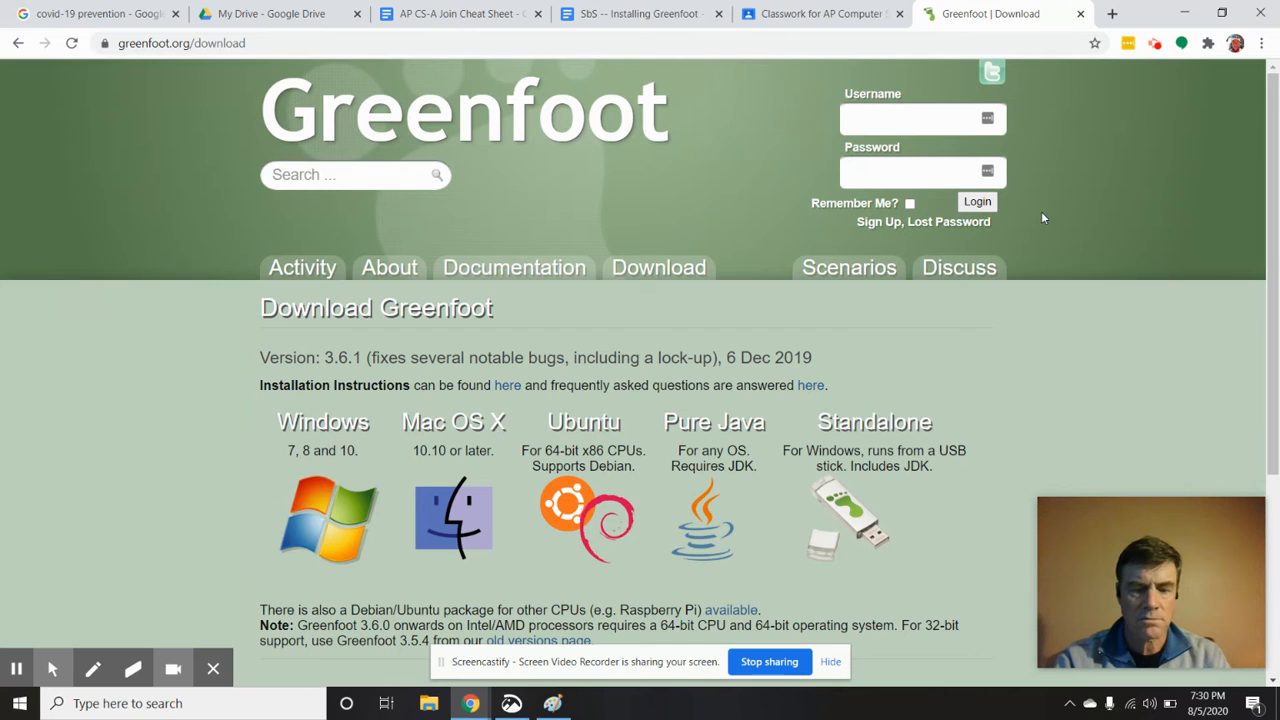
pyautogui.click(1185, 14)
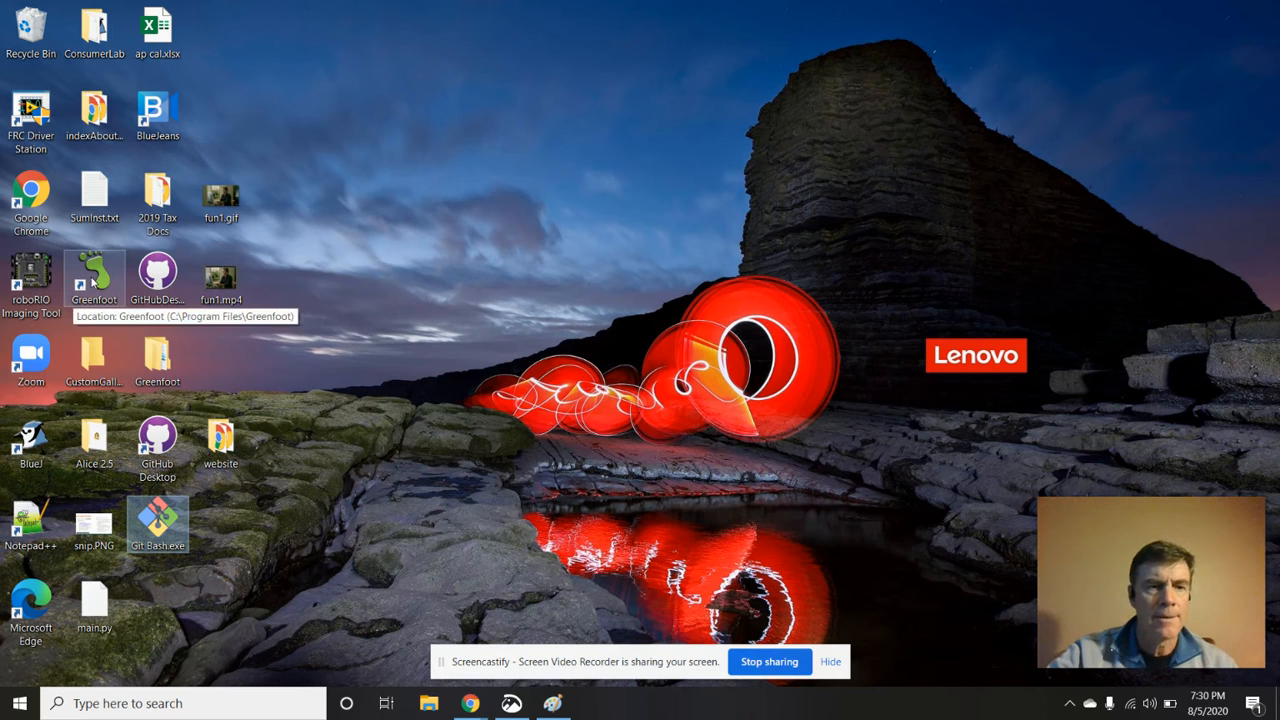
pyautogui.click(95, 278)
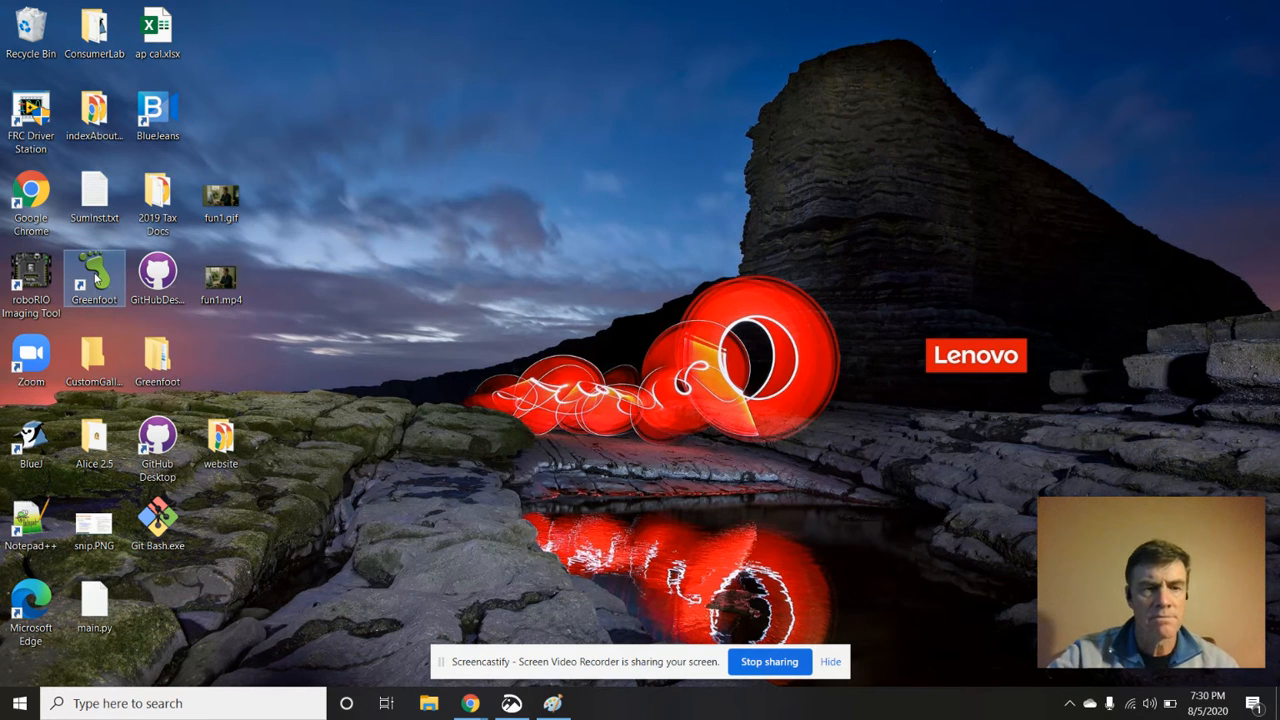
pyautogui.doubleClick(95, 278)
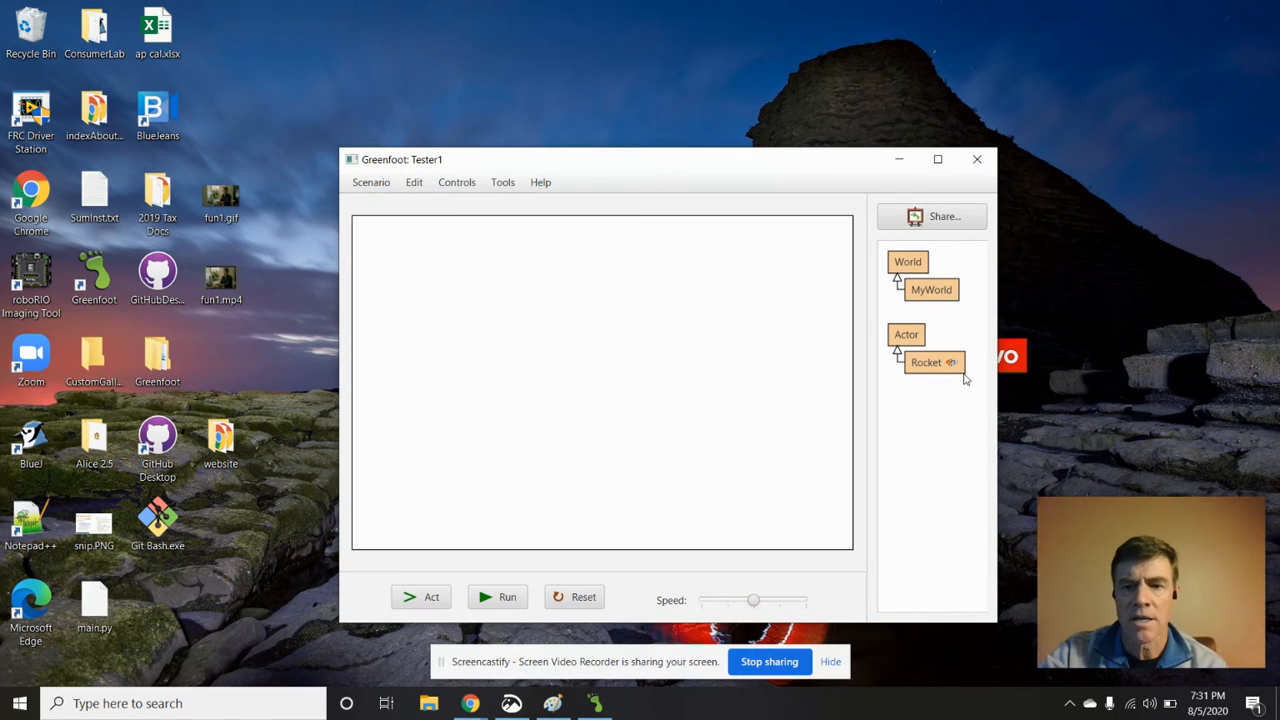
pyautogui.click(368, 186)
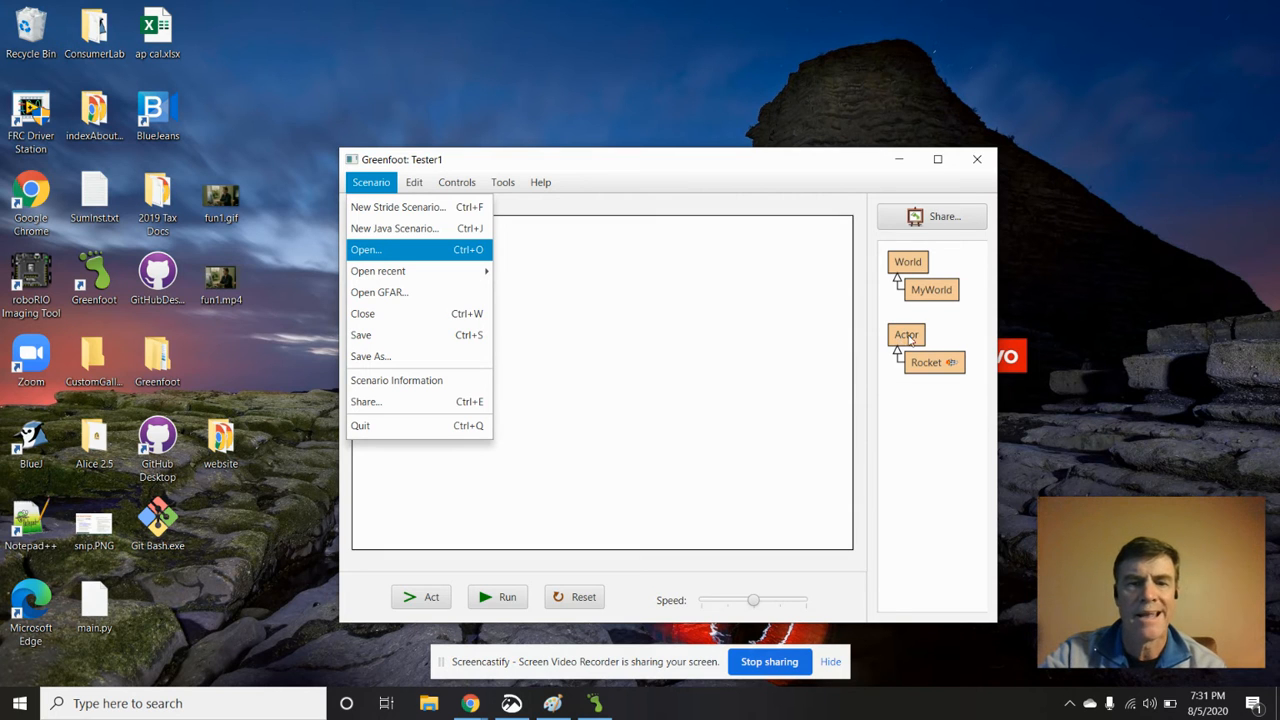
pyautogui.click(397, 229)
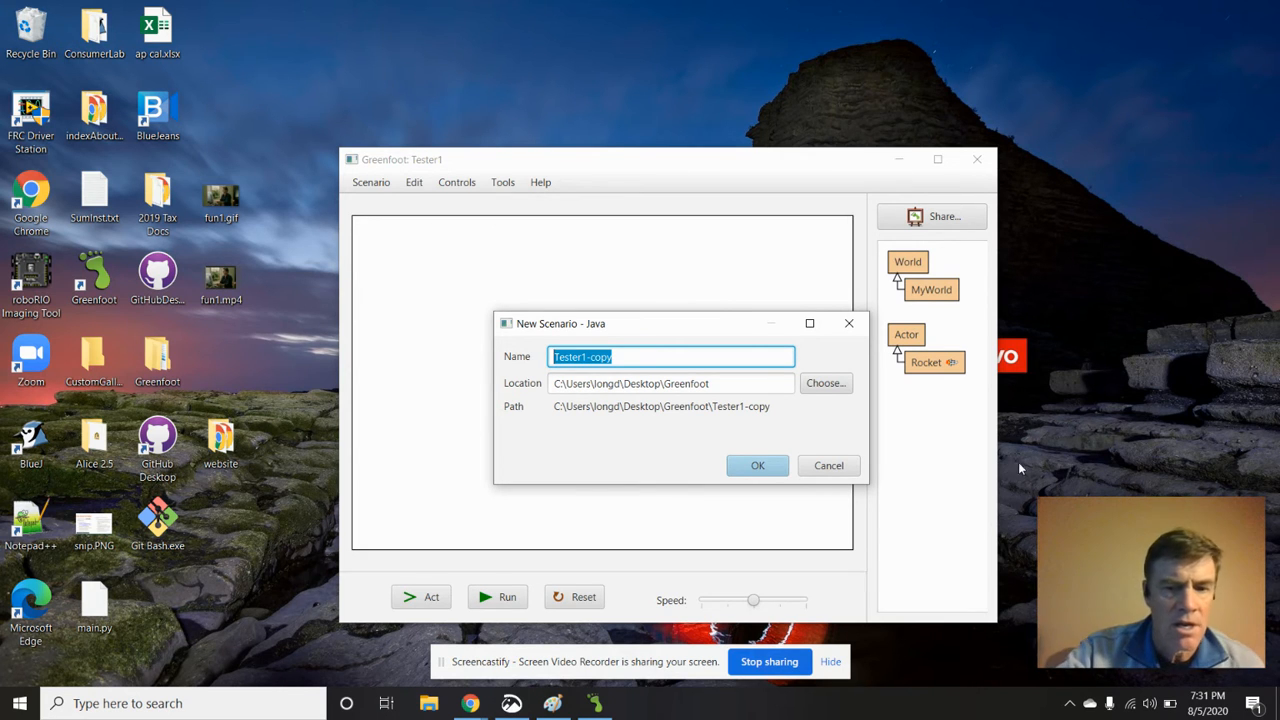
pyautogui.click(829, 467)
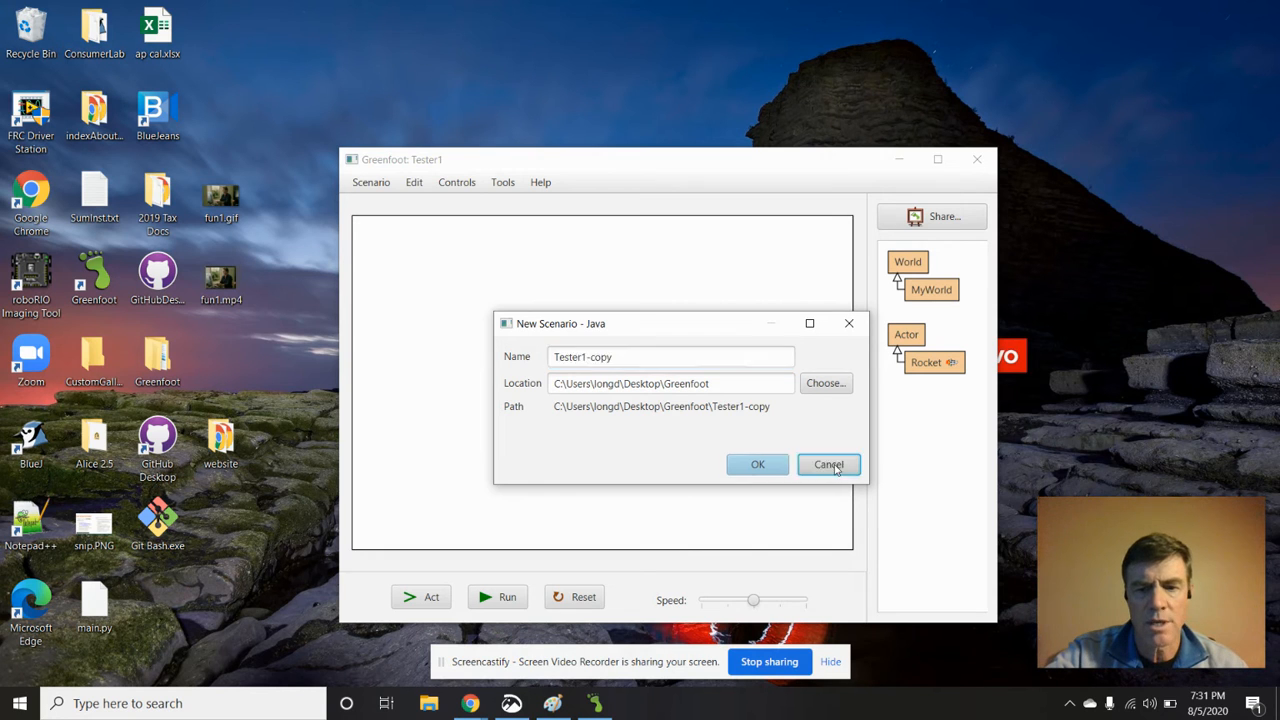
# Try to delete the Greenfoot folder from the desktop
pyautogui.rightClick(160, 368)
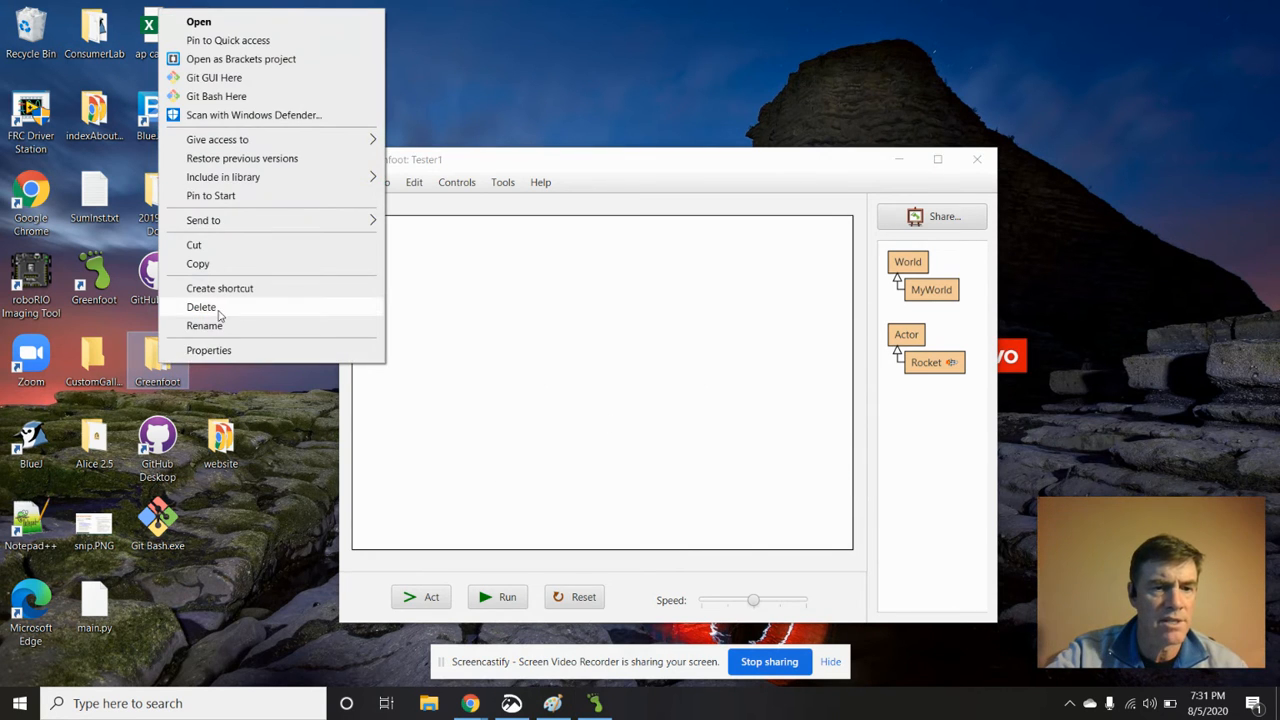
pyautogui.click(220, 312)
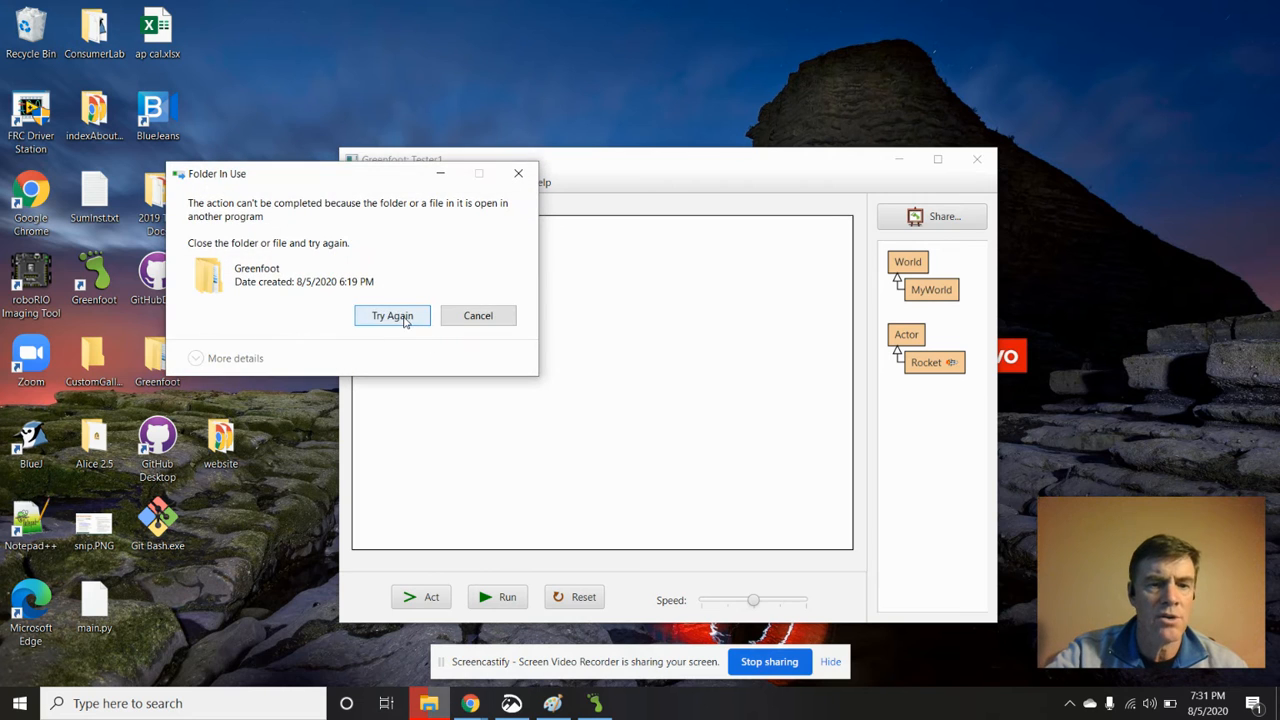
pyautogui.click(393, 316)
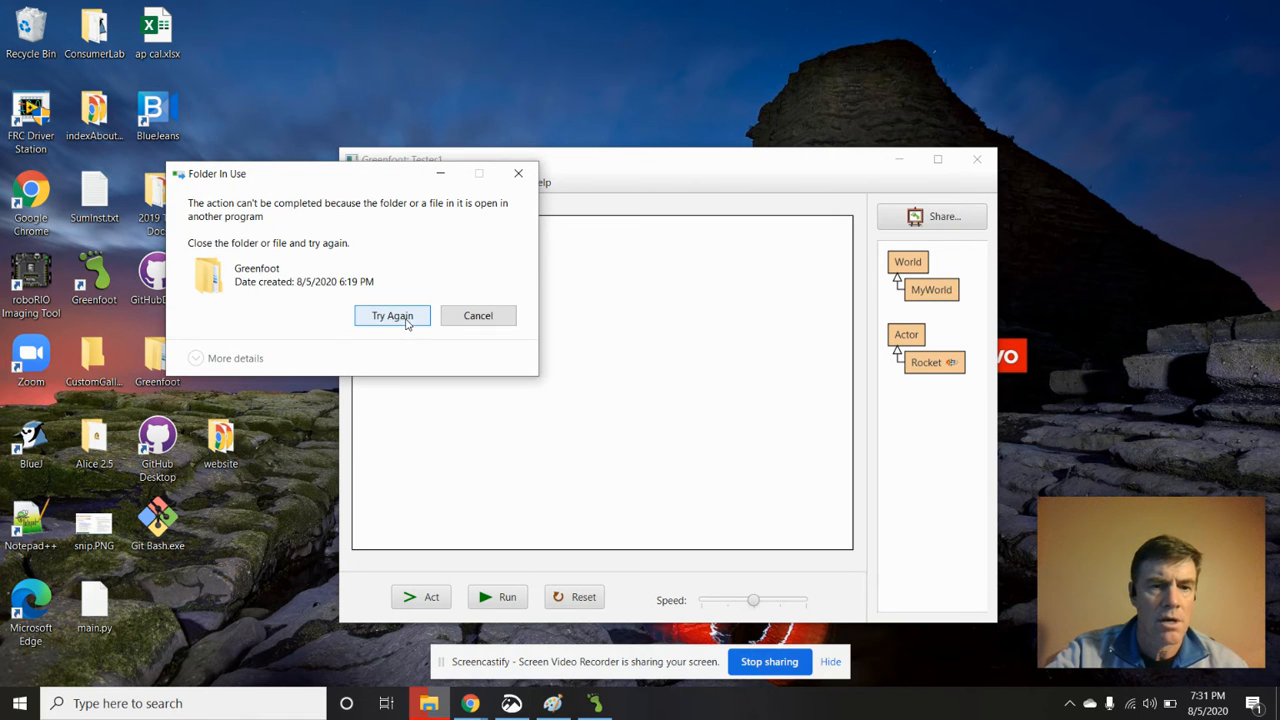
pyautogui.click(476, 317)
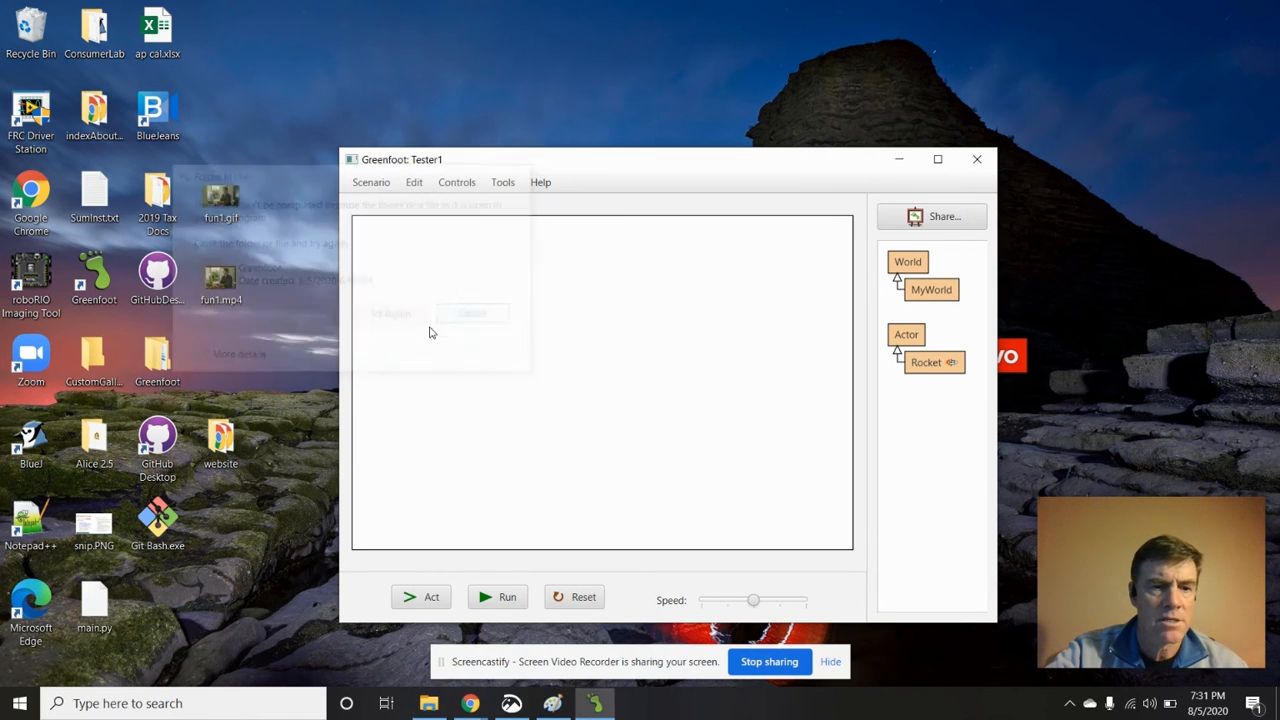
# Open the Greenfoot folder on the desktop and try to delete the Tester1 folder inside it
pyautogui.doubleClick(157, 358)
pyautogui.click(282, 210)
pyautogui.rightClick(282, 211)
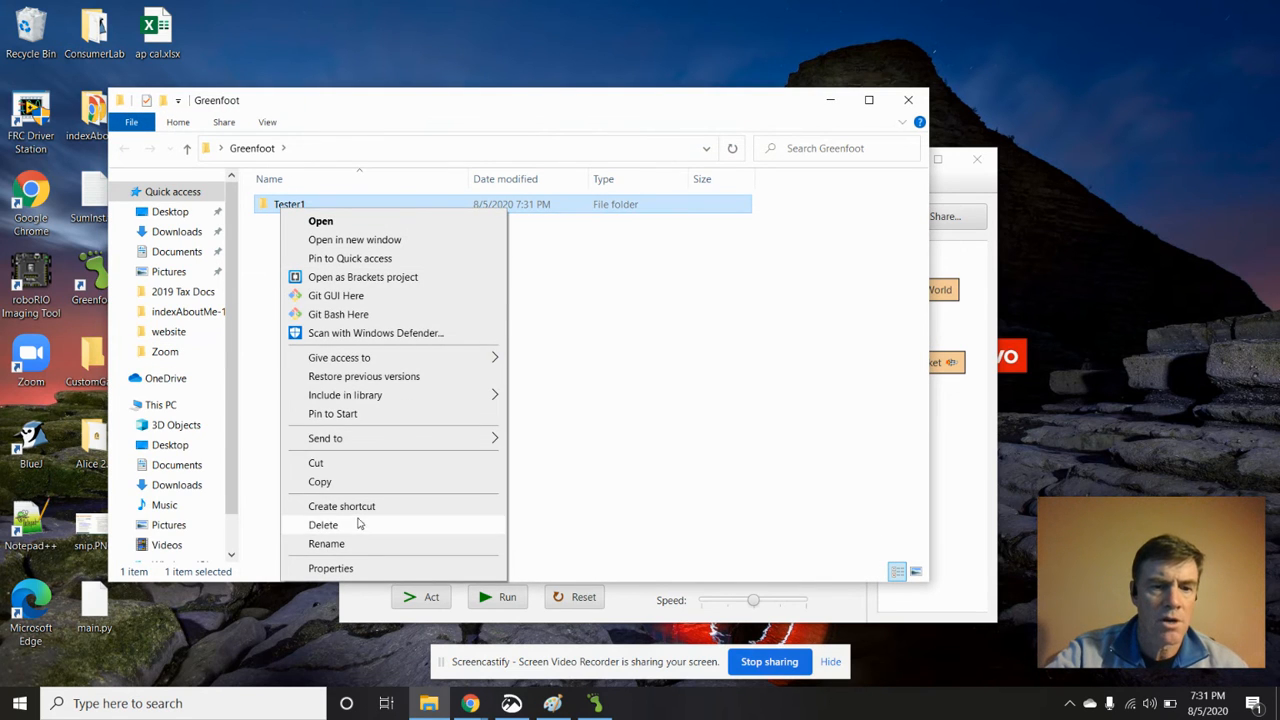
pyautogui.click(358, 527)
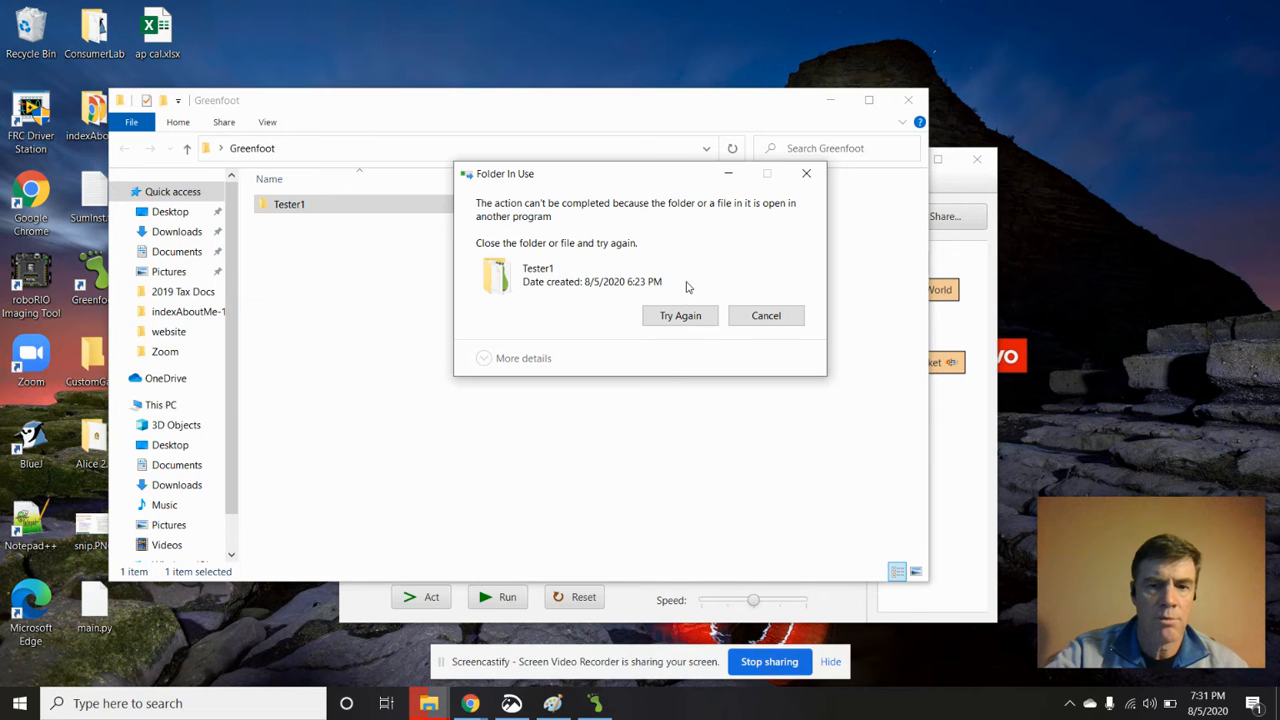
pyautogui.click(695, 318)
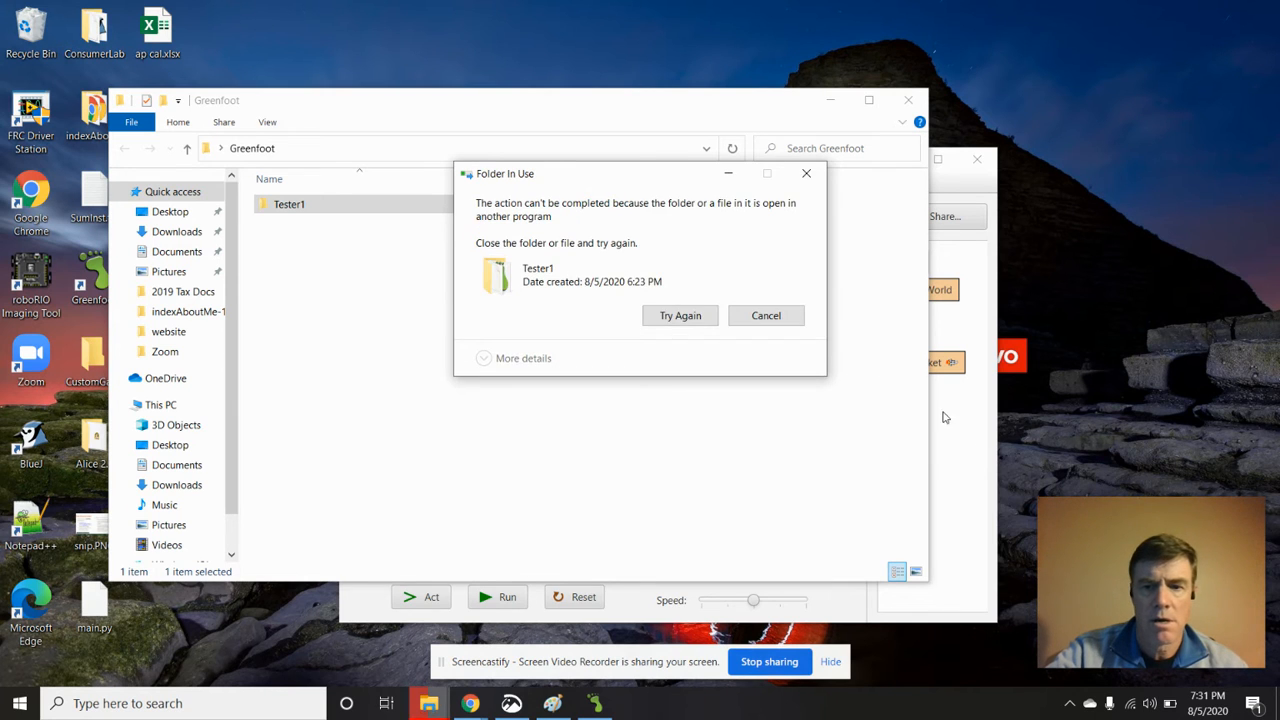
# Close the running Greenfoot program and the Greenfoot folder window, and delete the Greenfoot folder from the desktop
pyautogui.click(985, 298)
pyautogui.click(977, 159)
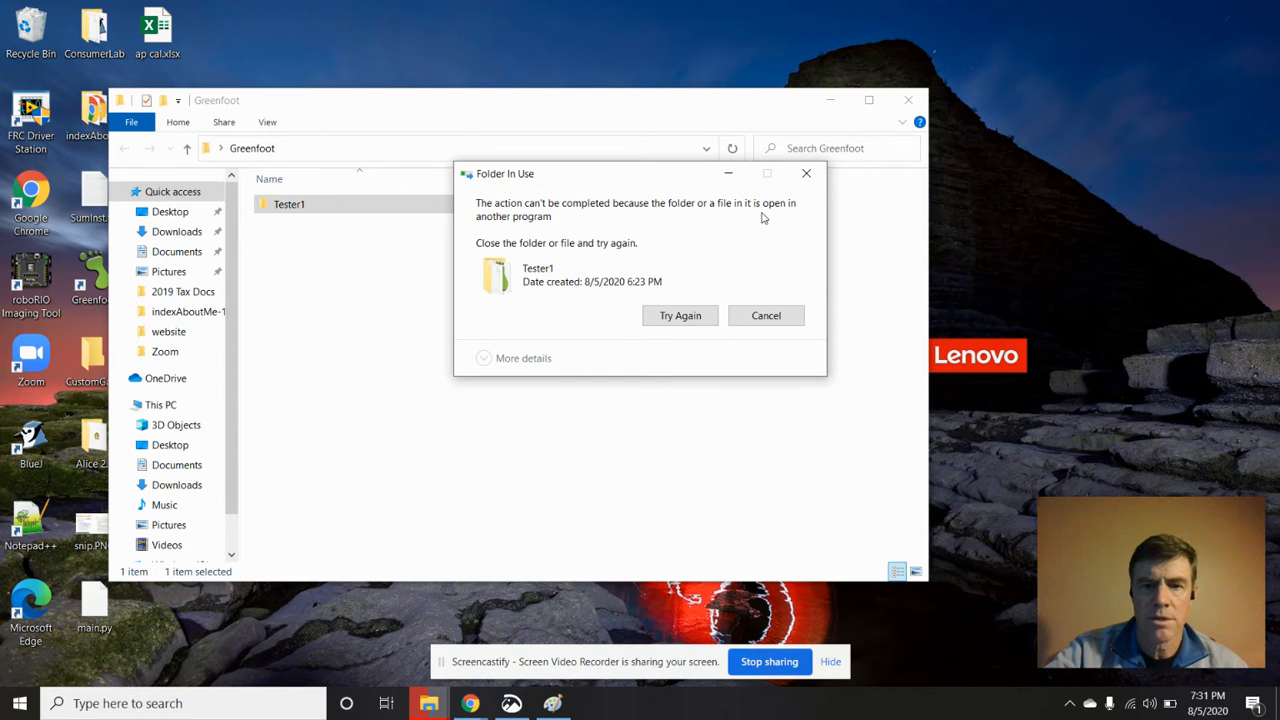
pyautogui.click(805, 177)
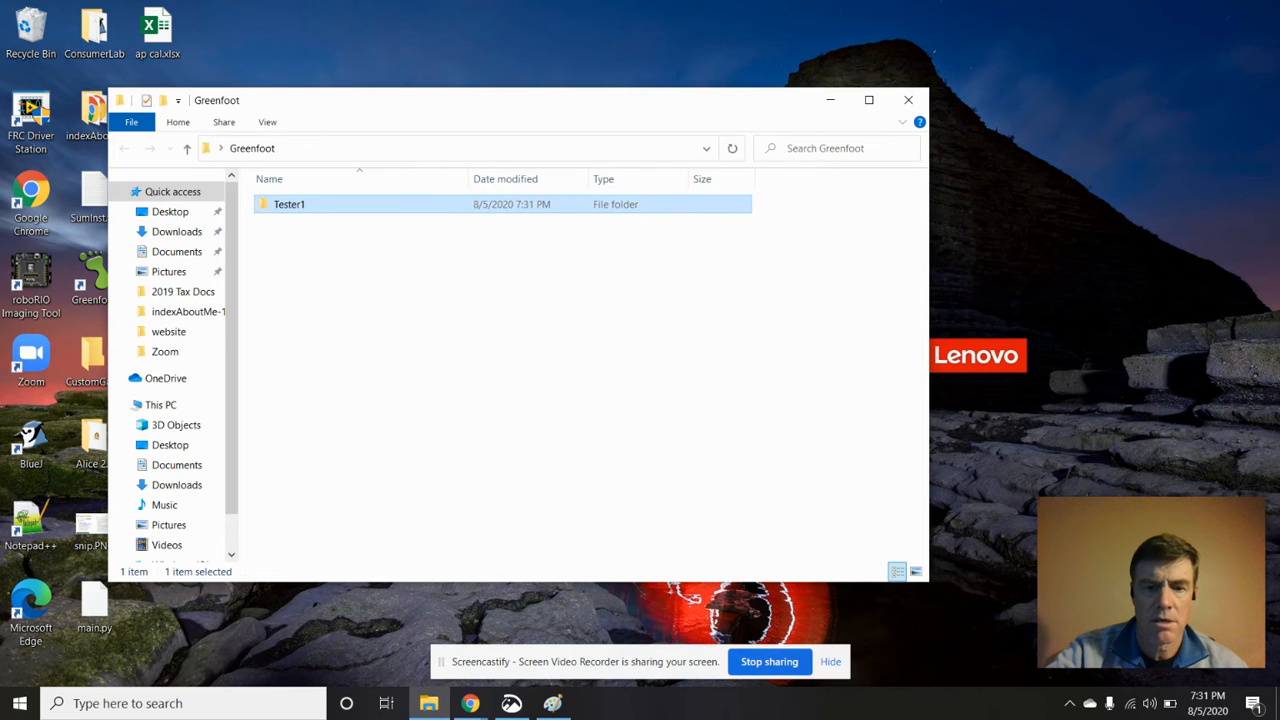
pyautogui.rightClick(276, 211)
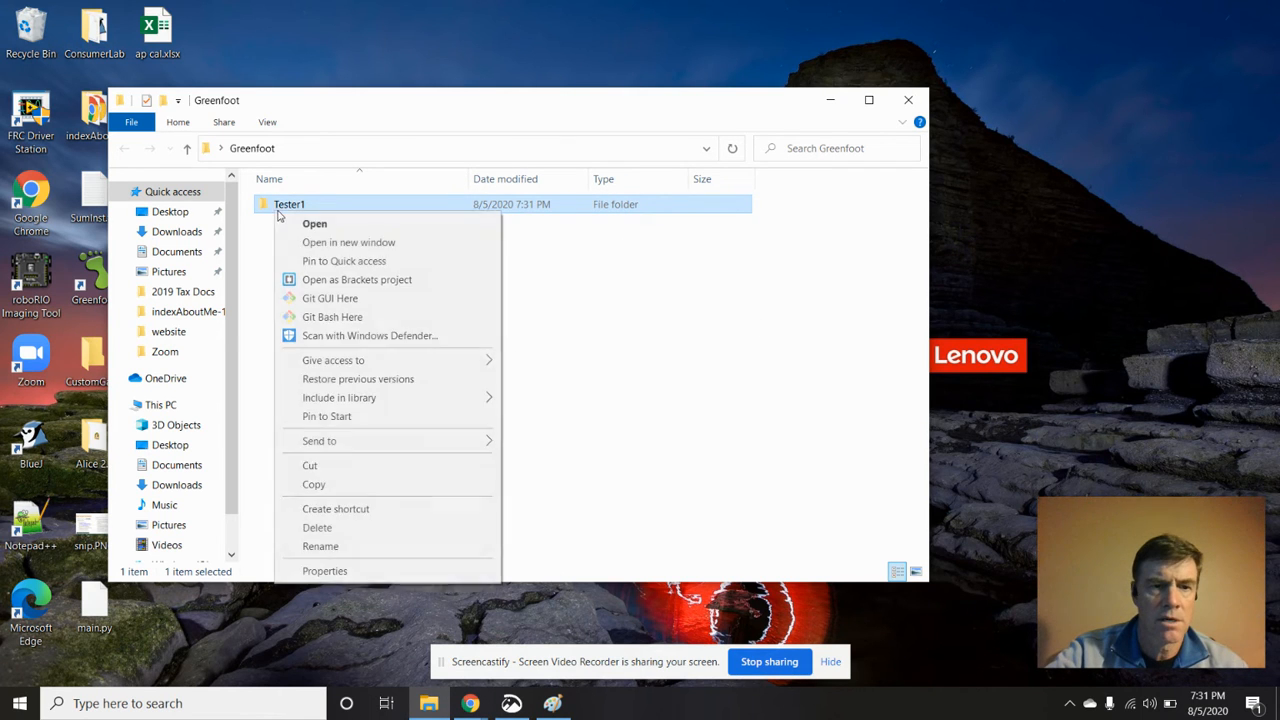
pyautogui.click(660, 381)
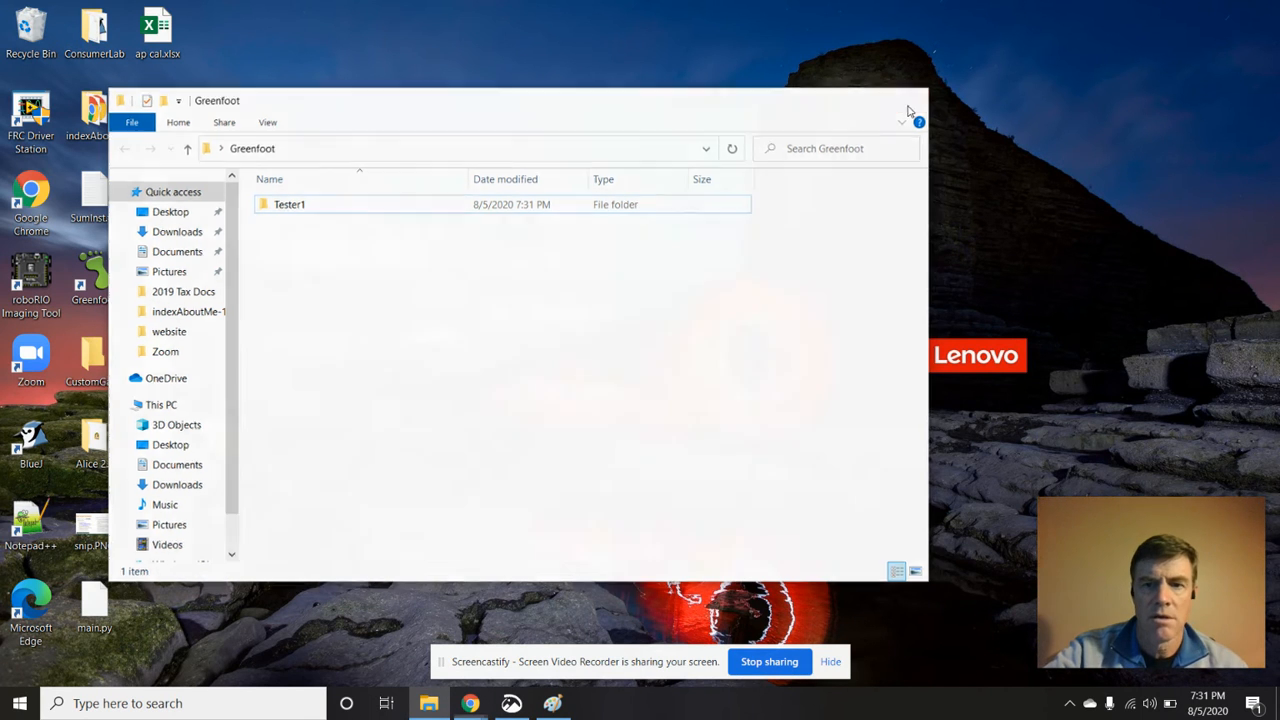
pyautogui.click(908, 100)
pyautogui.rightClick(149, 334)
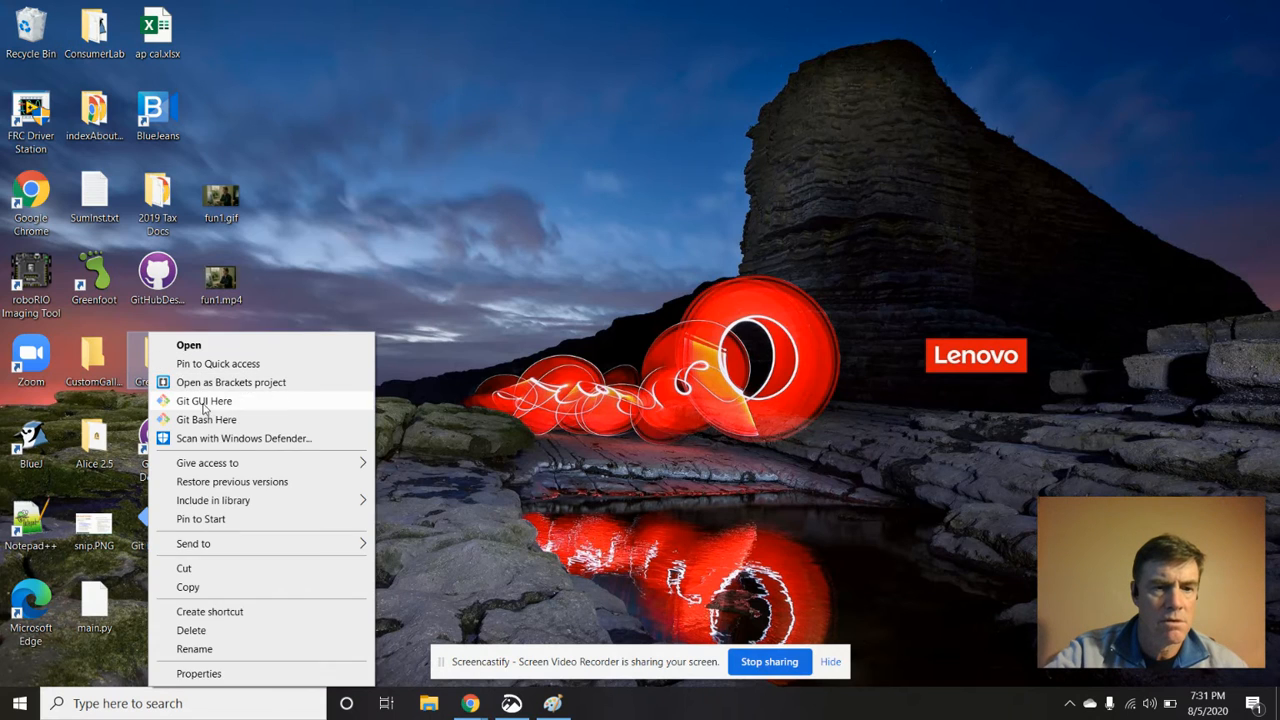
pyautogui.click(224, 632)
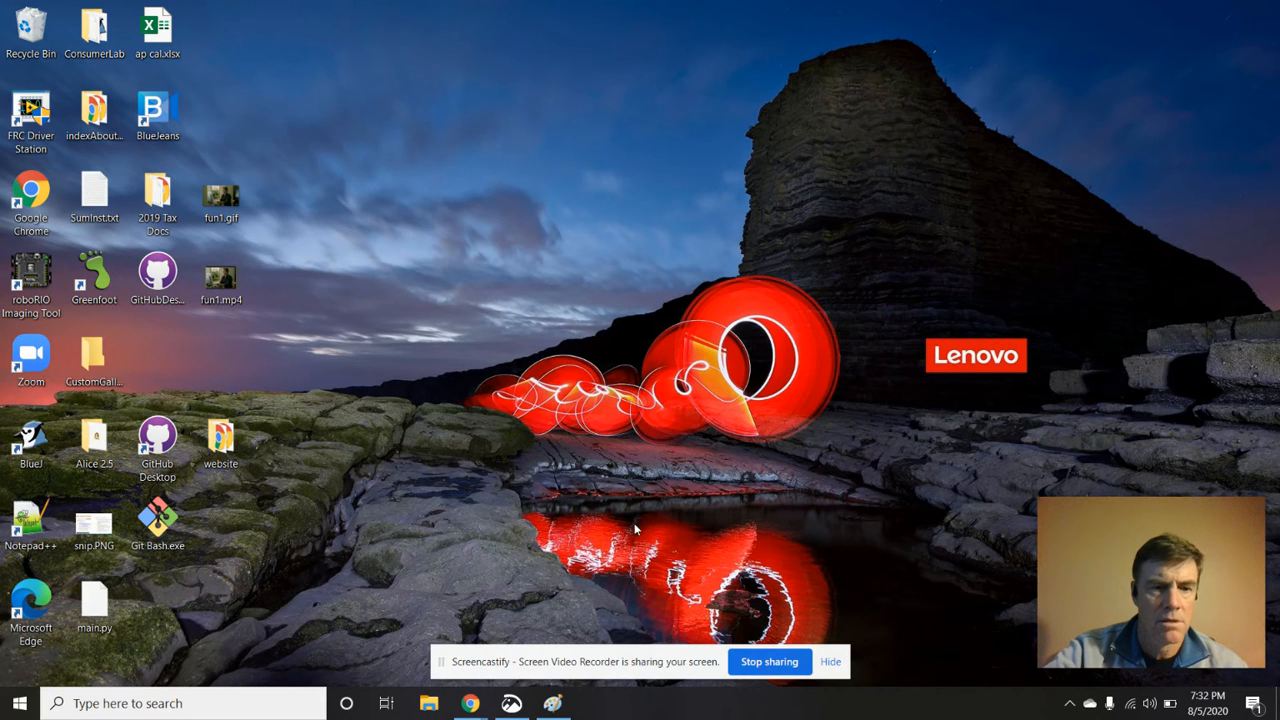
# Create a new folder named Greenfoot on the desktop
pyautogui.rightClick(295, 347)
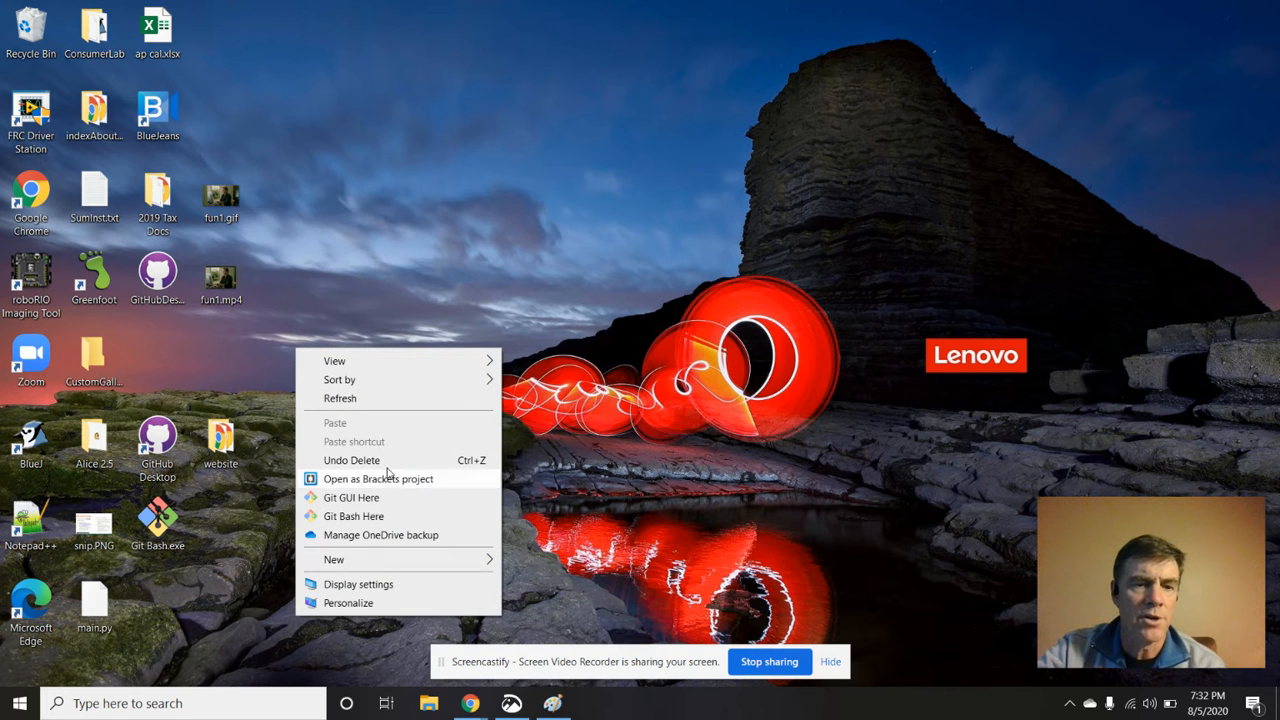
pyautogui.moveTo(390, 563)
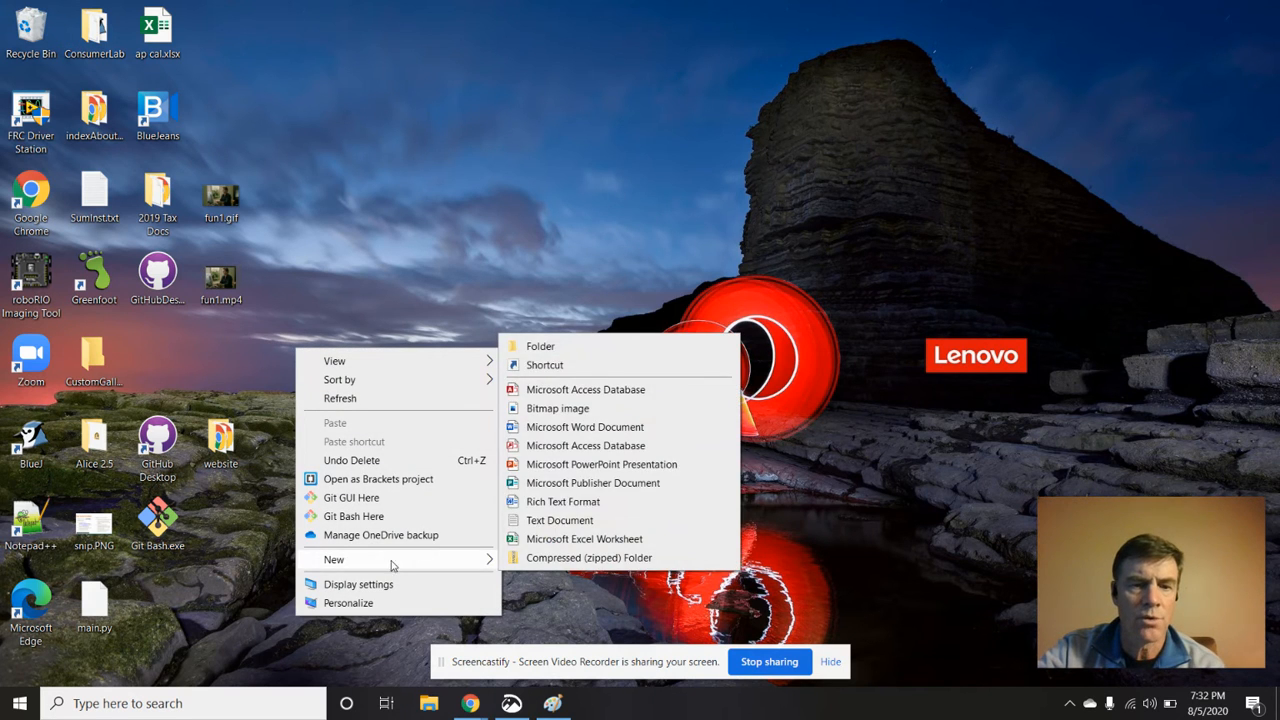
pyautogui.click(608, 350)
pyautogui.write('Greenfoot')
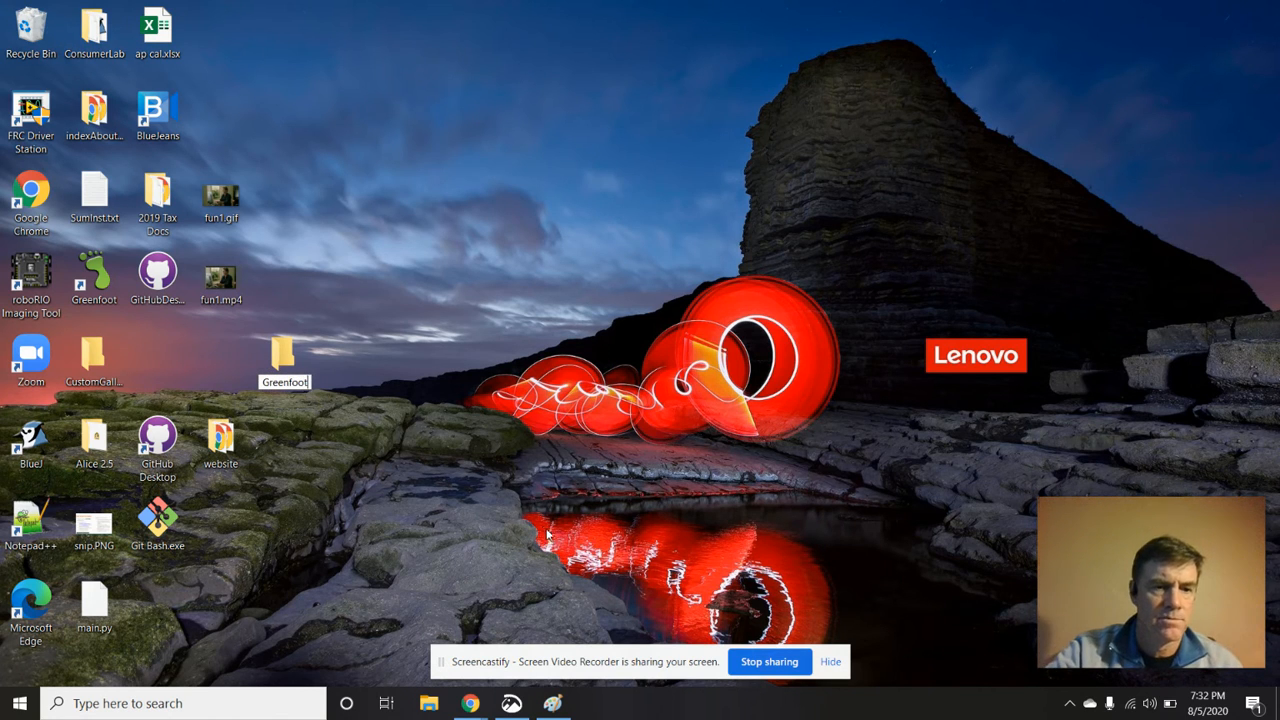
pyautogui.press('Return')
# Launch Greenfoot through a Windows search for "green" and place the new Greenfoot folder beside the CustomGallery folder on the desktop
pyautogui.click(105, 704)
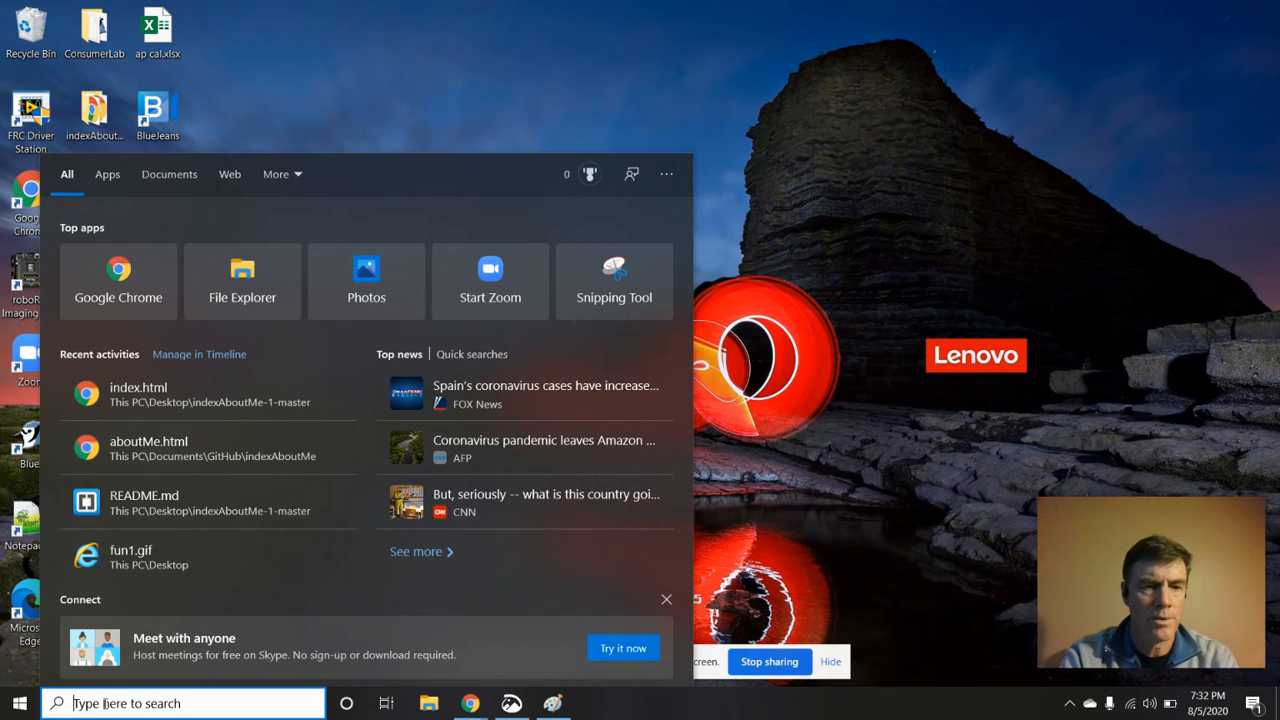
pyautogui.write('green')
pyautogui.press('Return')
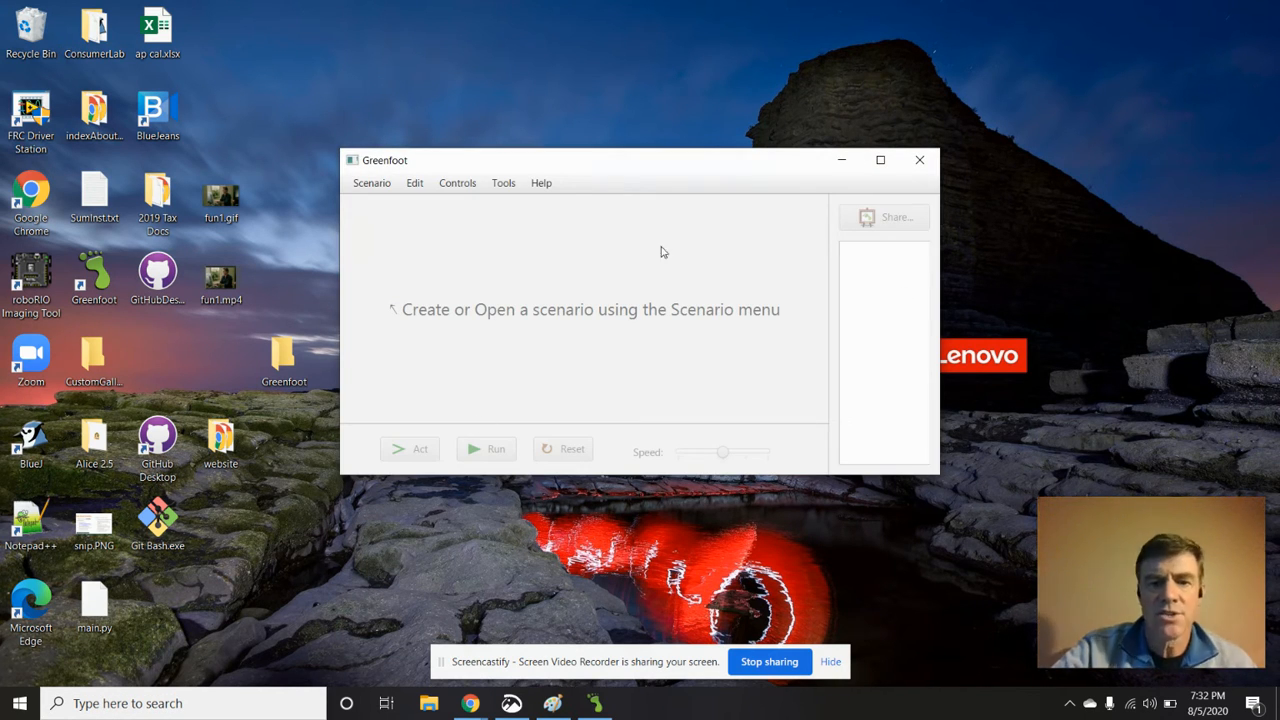
pyautogui.moveTo(664, 170); pyautogui.dragTo(772, 101)
pyautogui.moveTo(285, 365); pyautogui.dragTo(170, 357)
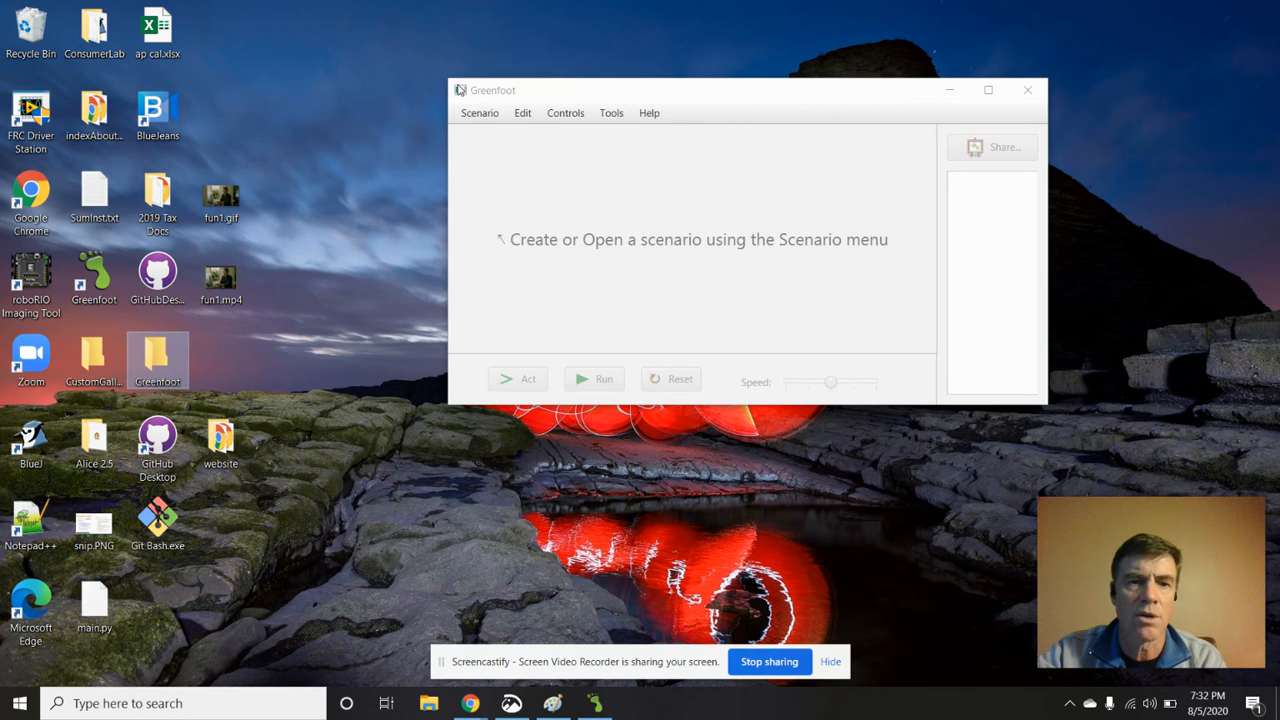
# Start a new Java scenario and choose the Greenfoot folder on the desktop as its location
pyautogui.click(491, 118)
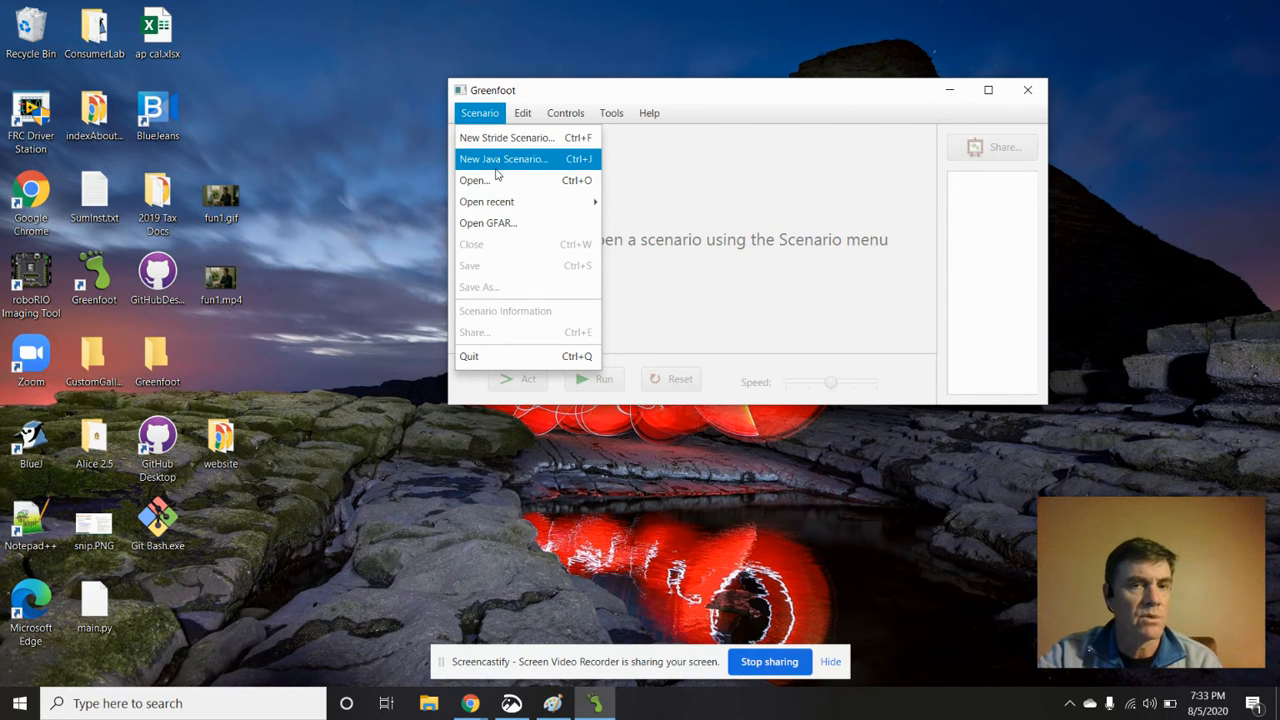
pyautogui.click(503, 163)
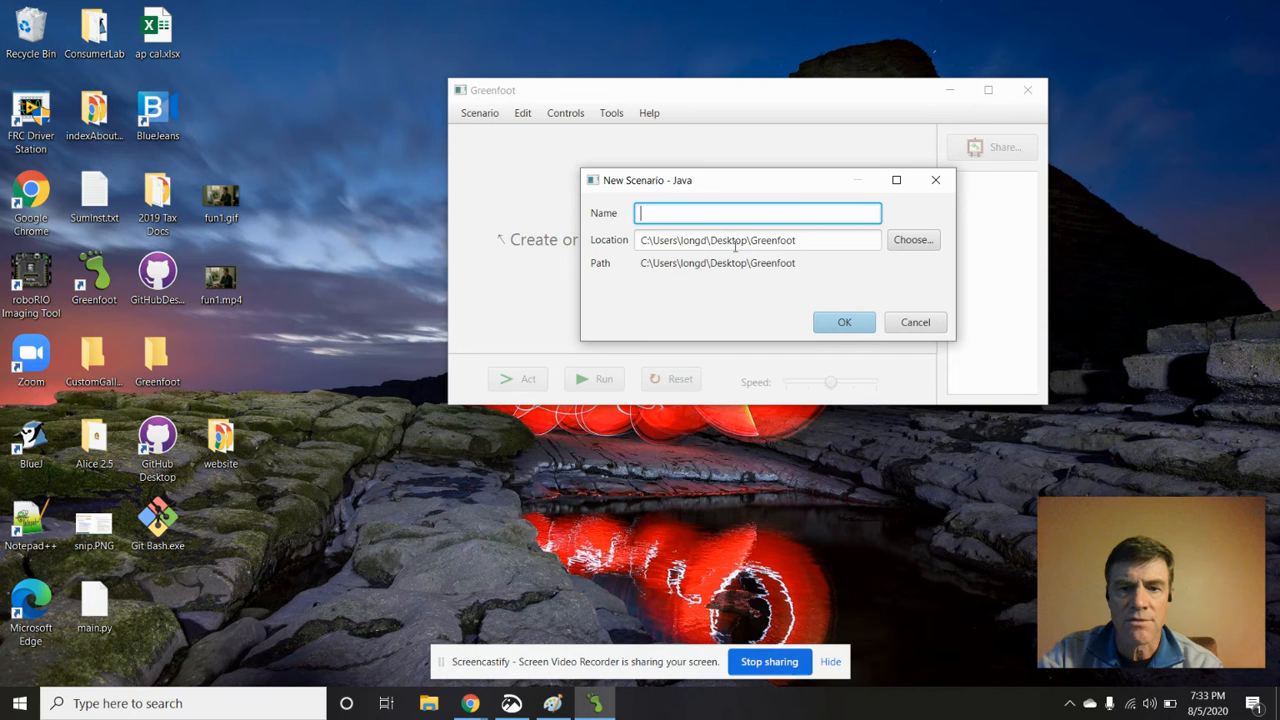
pyautogui.click(911, 240)
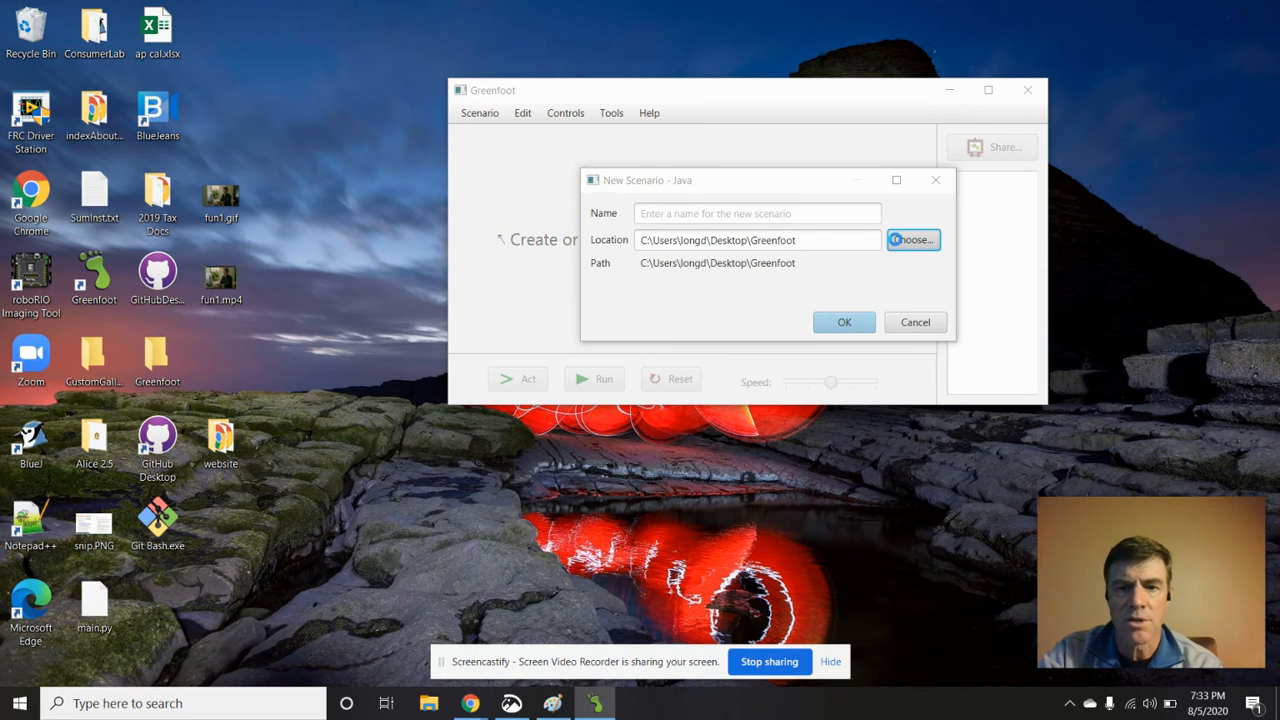
pyautogui.scroll(1, 640, 310)
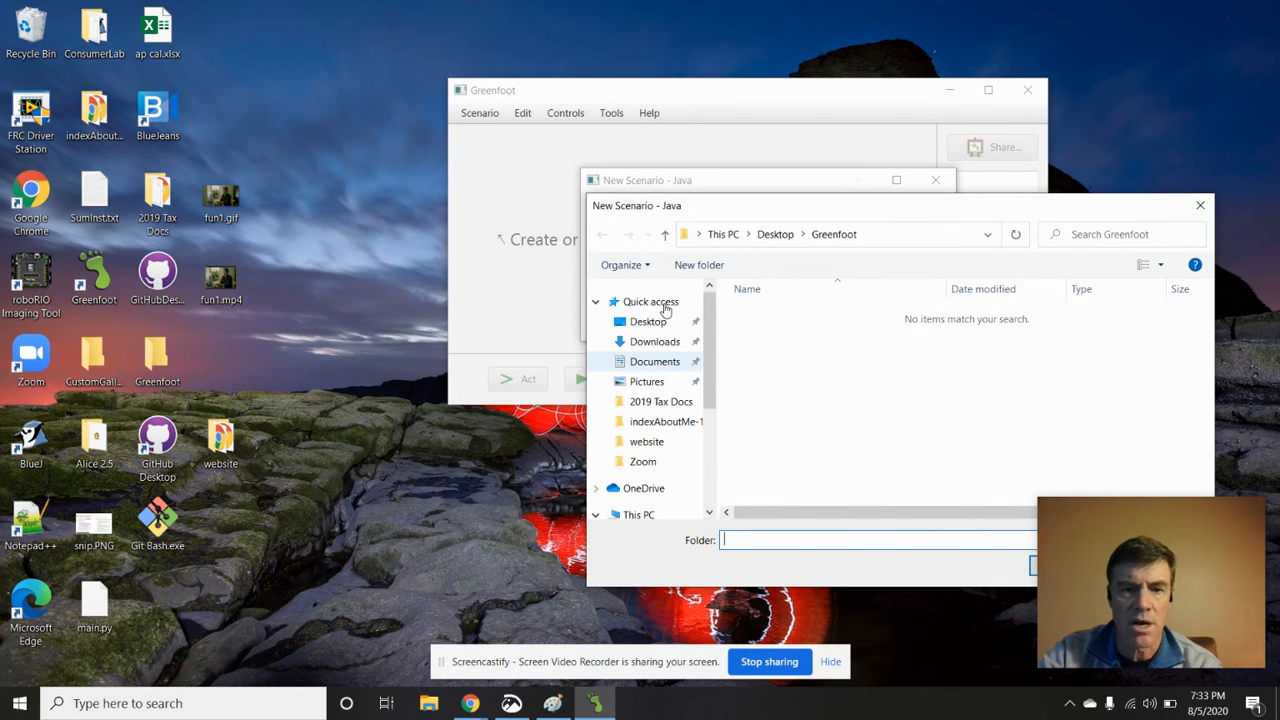
pyautogui.click(656, 326)
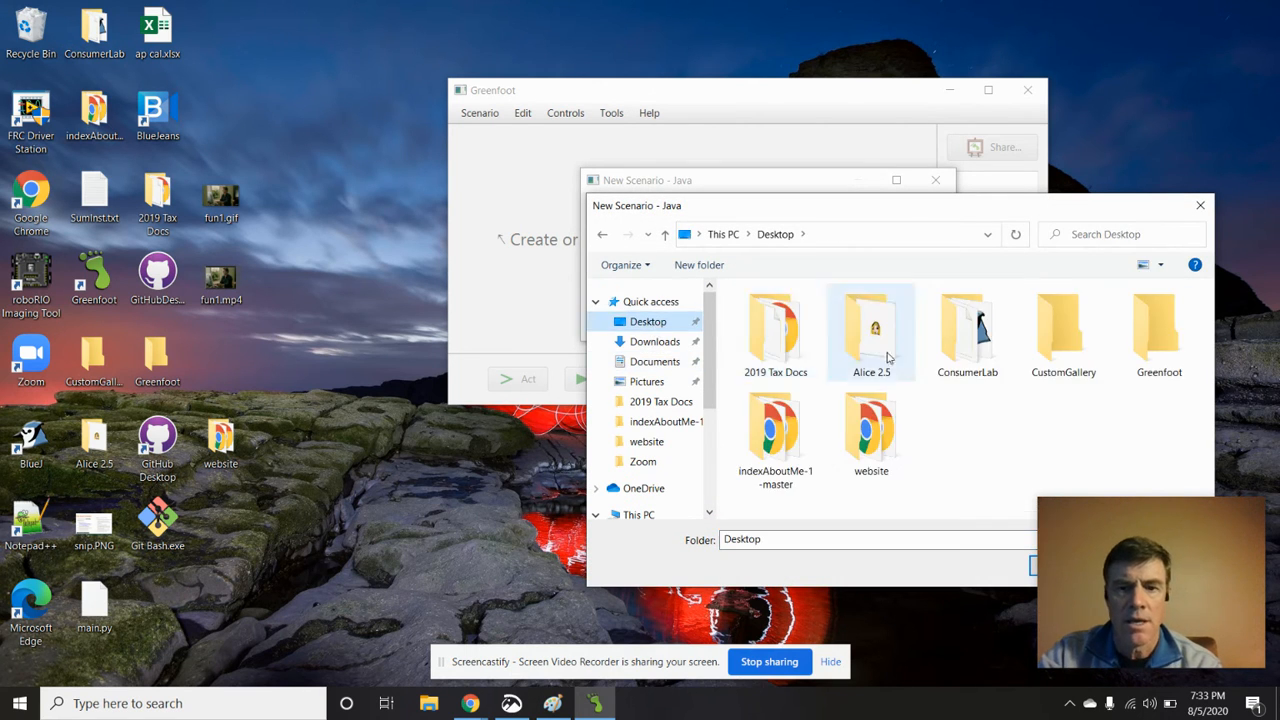
pyautogui.click(1155, 338)
pyautogui.moveTo(997, 212); pyautogui.dragTo(853, 103)
pyautogui.click(936, 458)
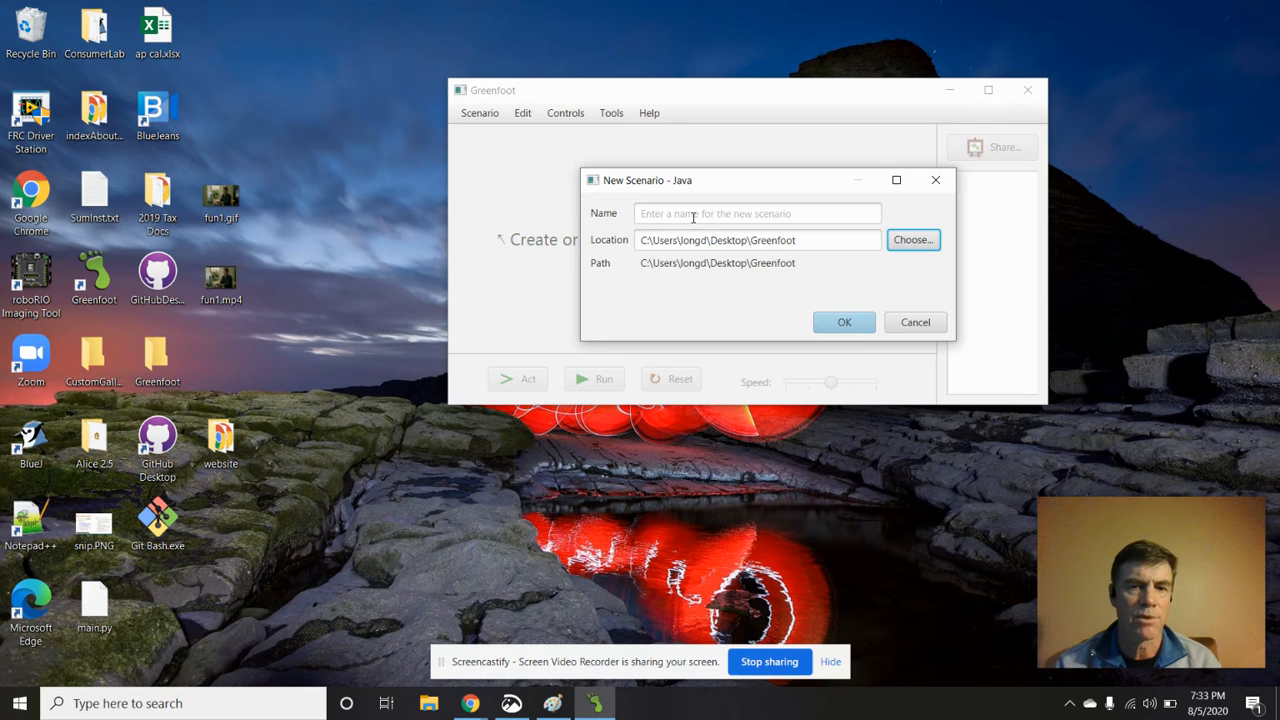
# Name the new scenario Tester1, create it, and reposition the scenario window on the desktop
pyautogui.click(693, 217)
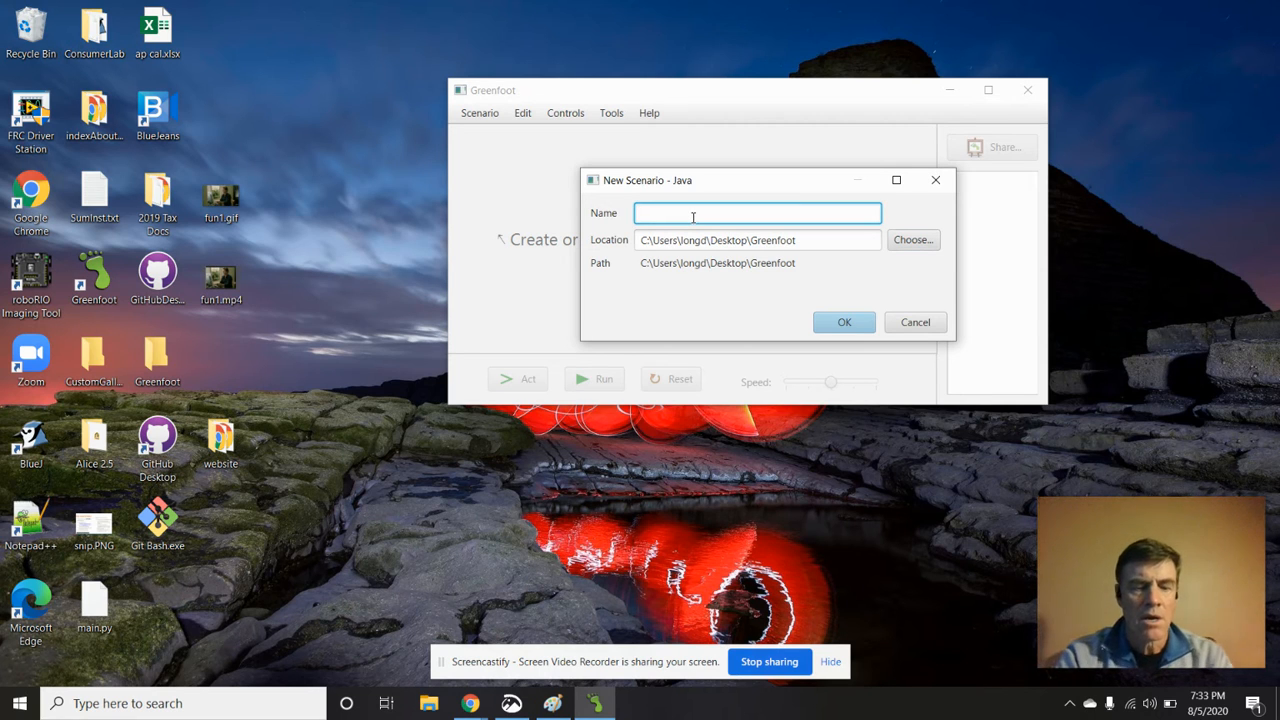
pyautogui.write('Tester1')
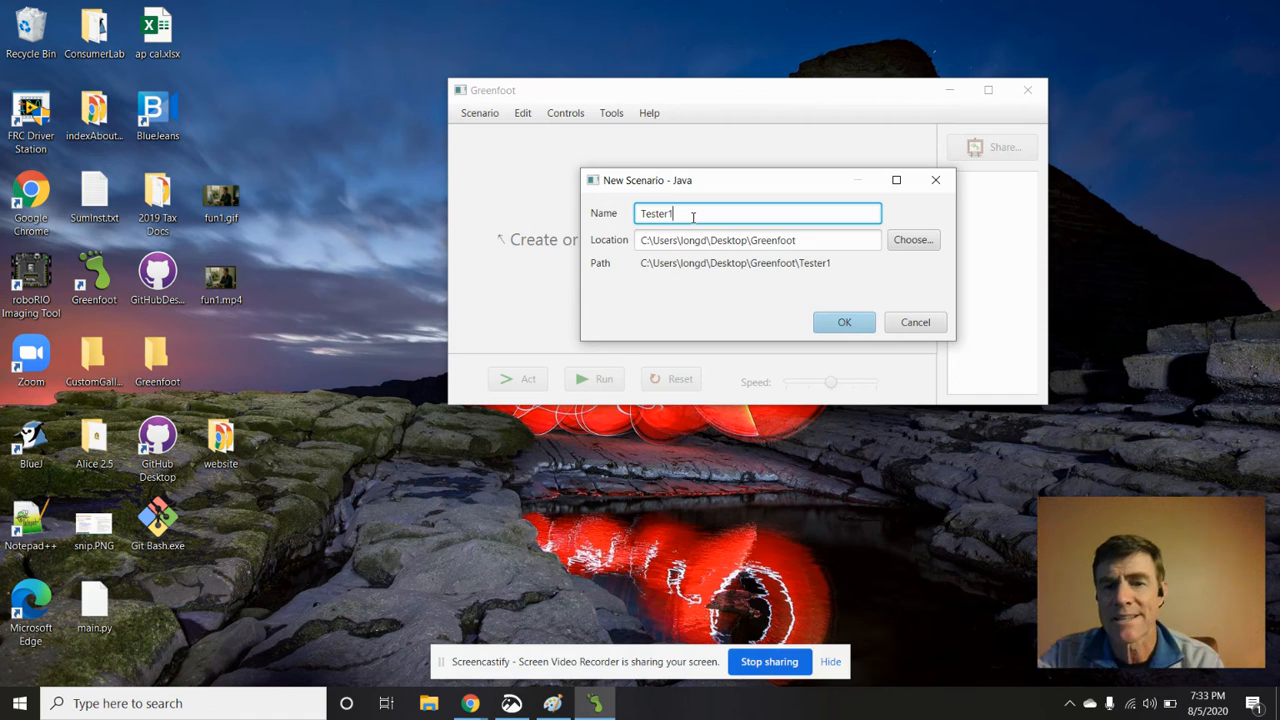
pyautogui.click(846, 323)
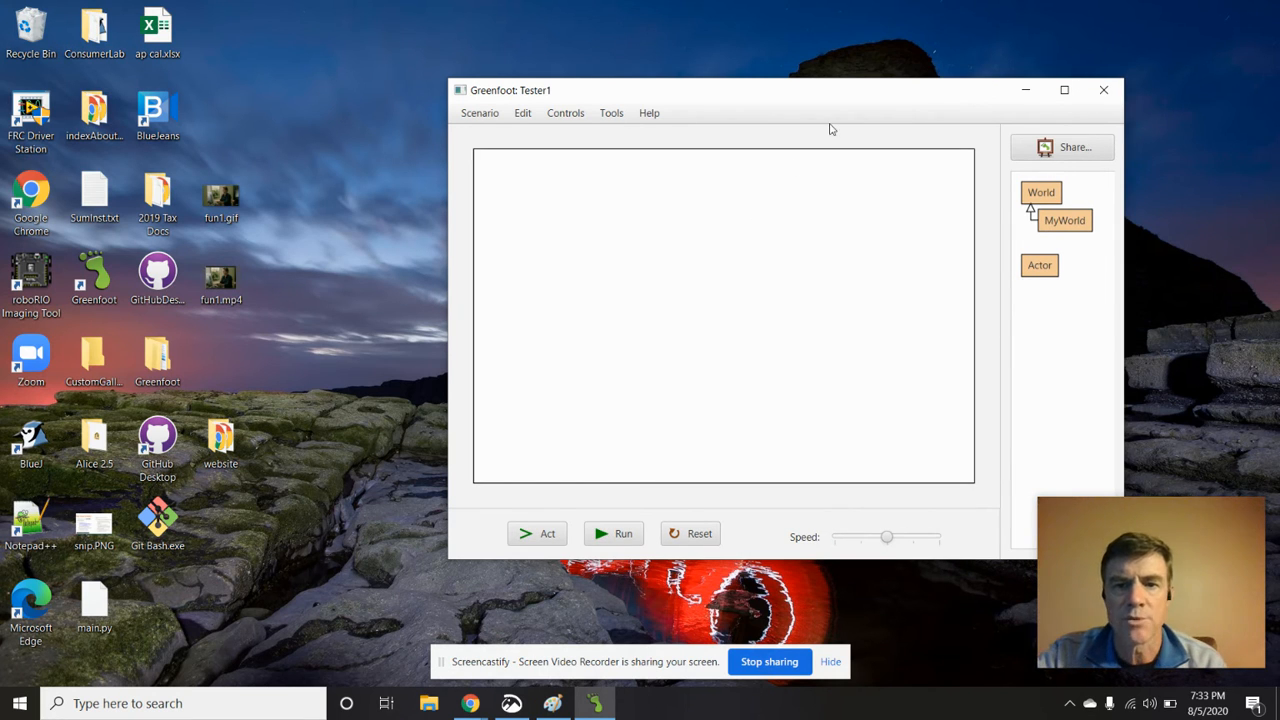
pyautogui.moveTo(839, 107); pyautogui.dragTo(633, 77)
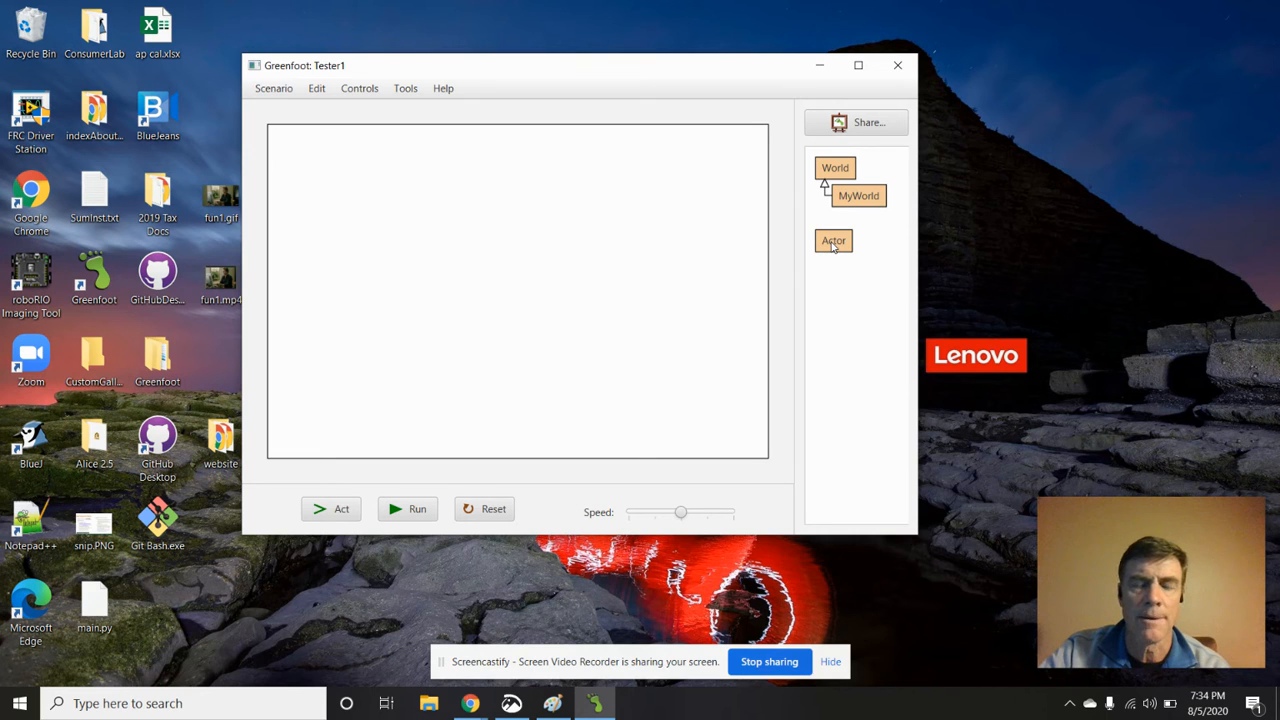
# Create a Java subclass of Actor named Rocket, using the rocket image from the transport category
pyautogui.rightClick(833, 245)
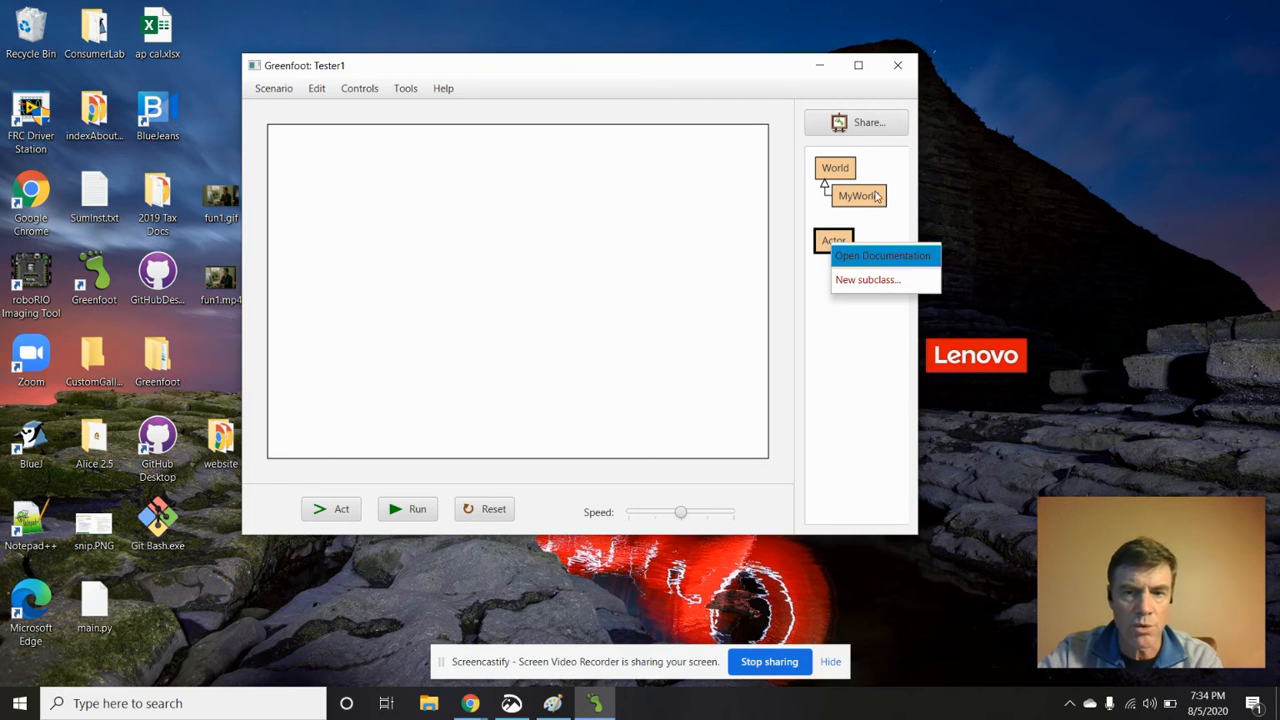
pyautogui.click(876, 283)
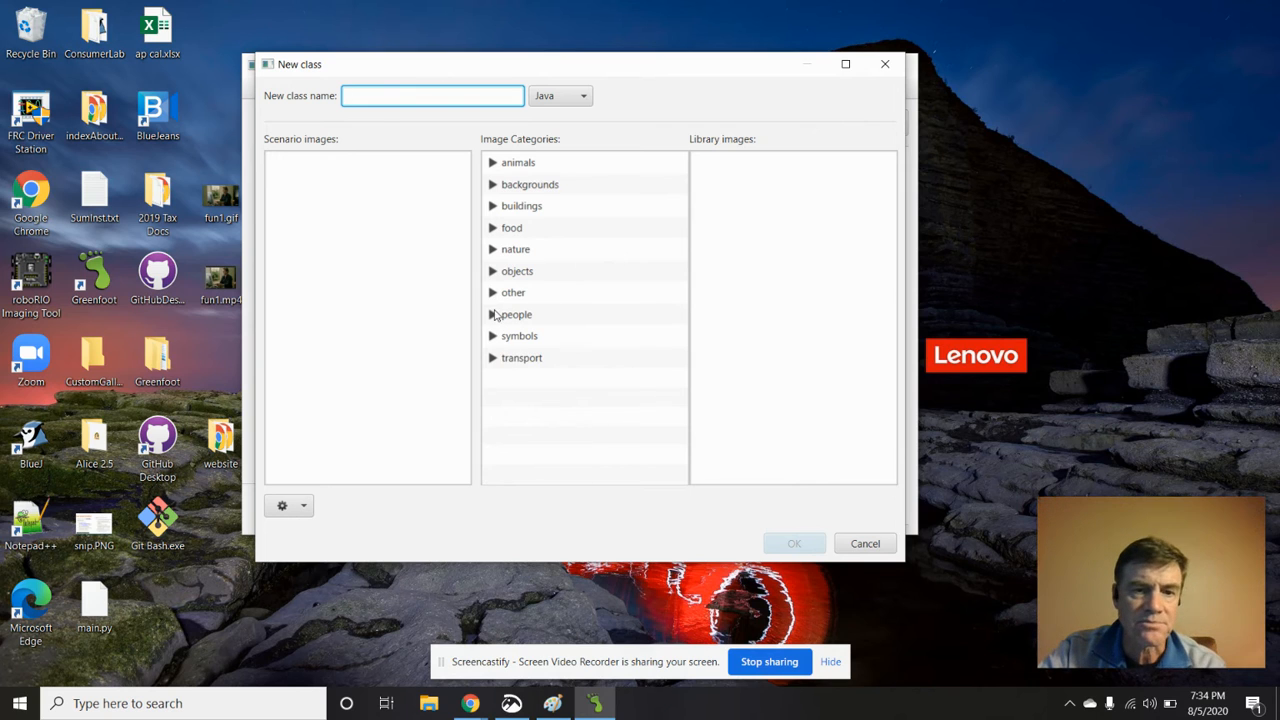
pyautogui.write('Rocket')
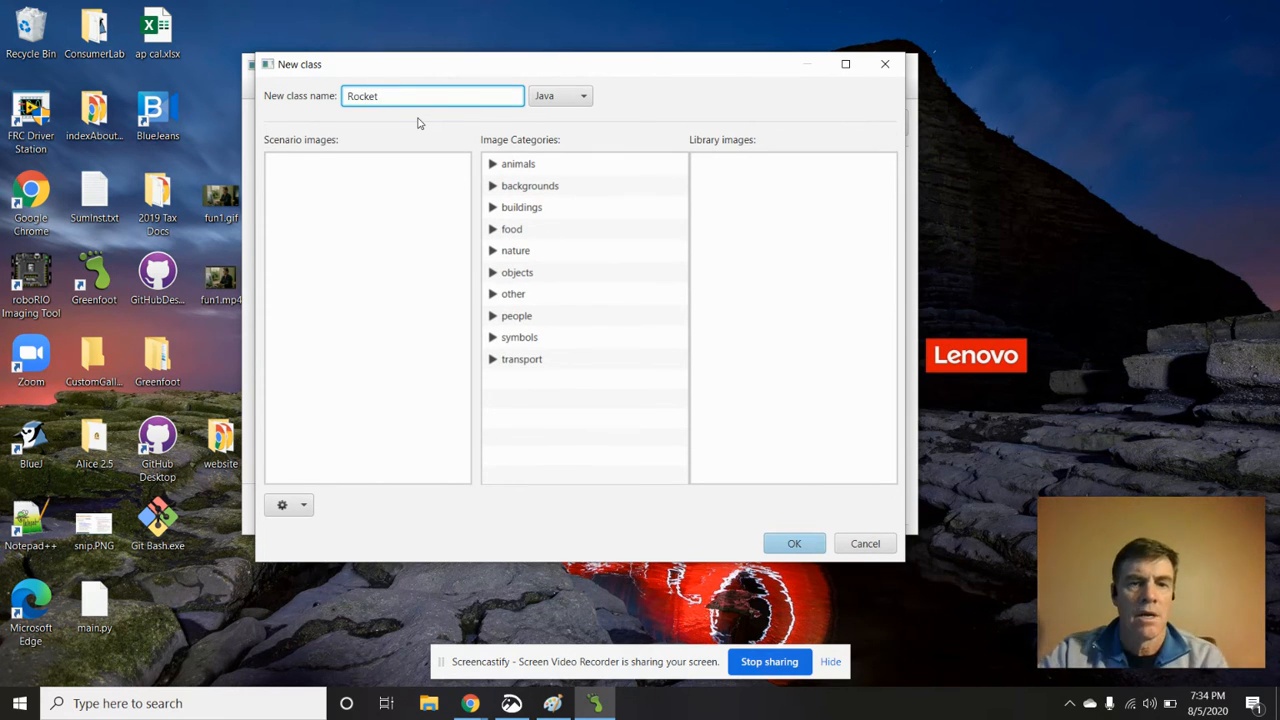
pyautogui.click(495, 362)
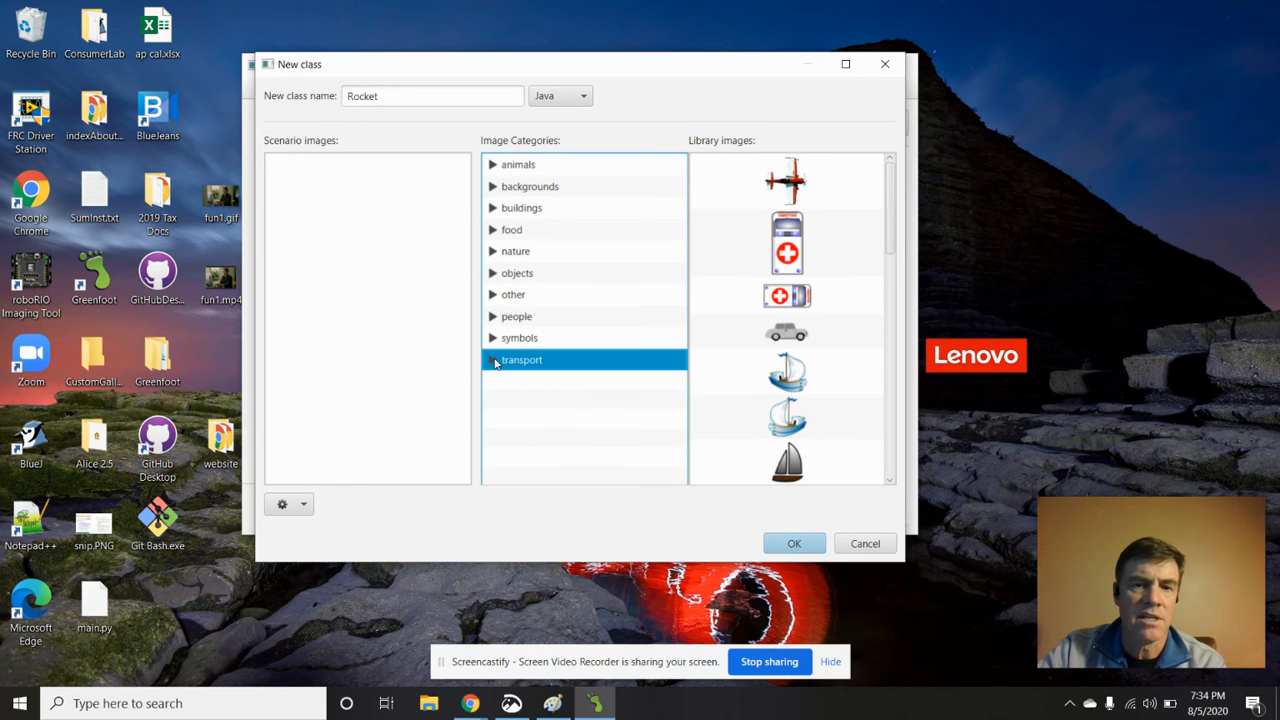
pyautogui.scroll(-10, 806, 392)
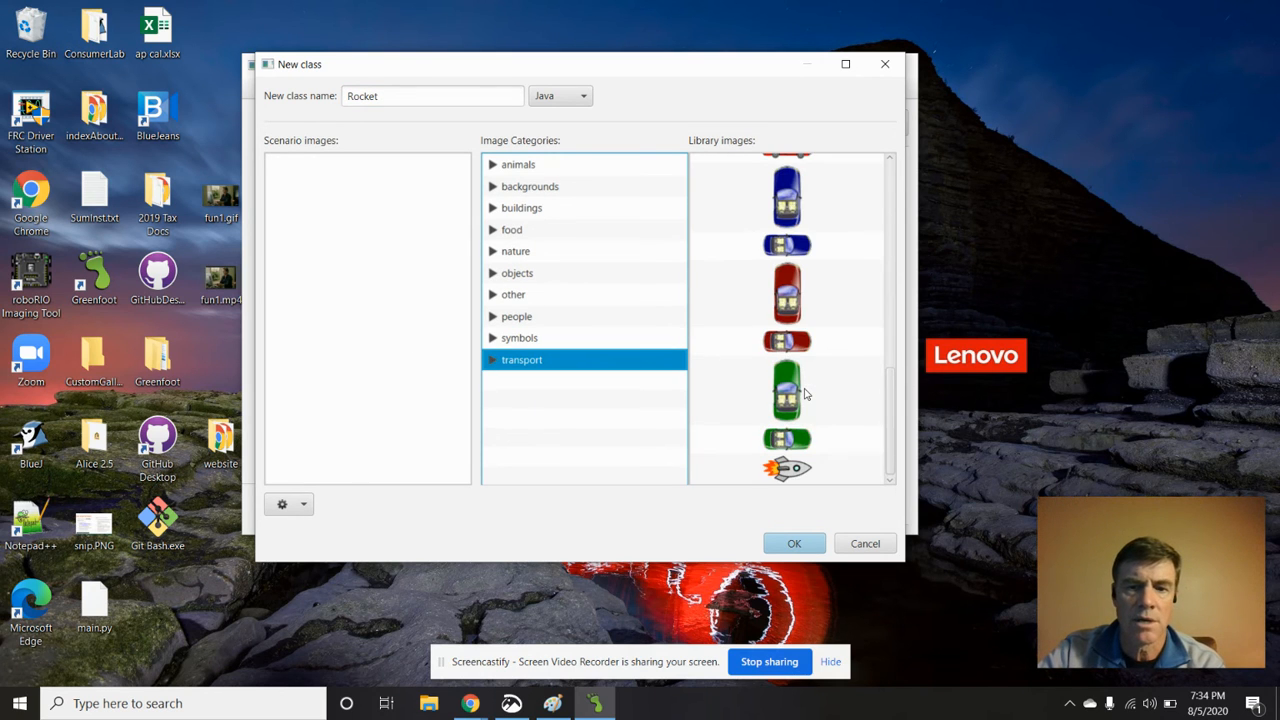
pyautogui.click(786, 470)
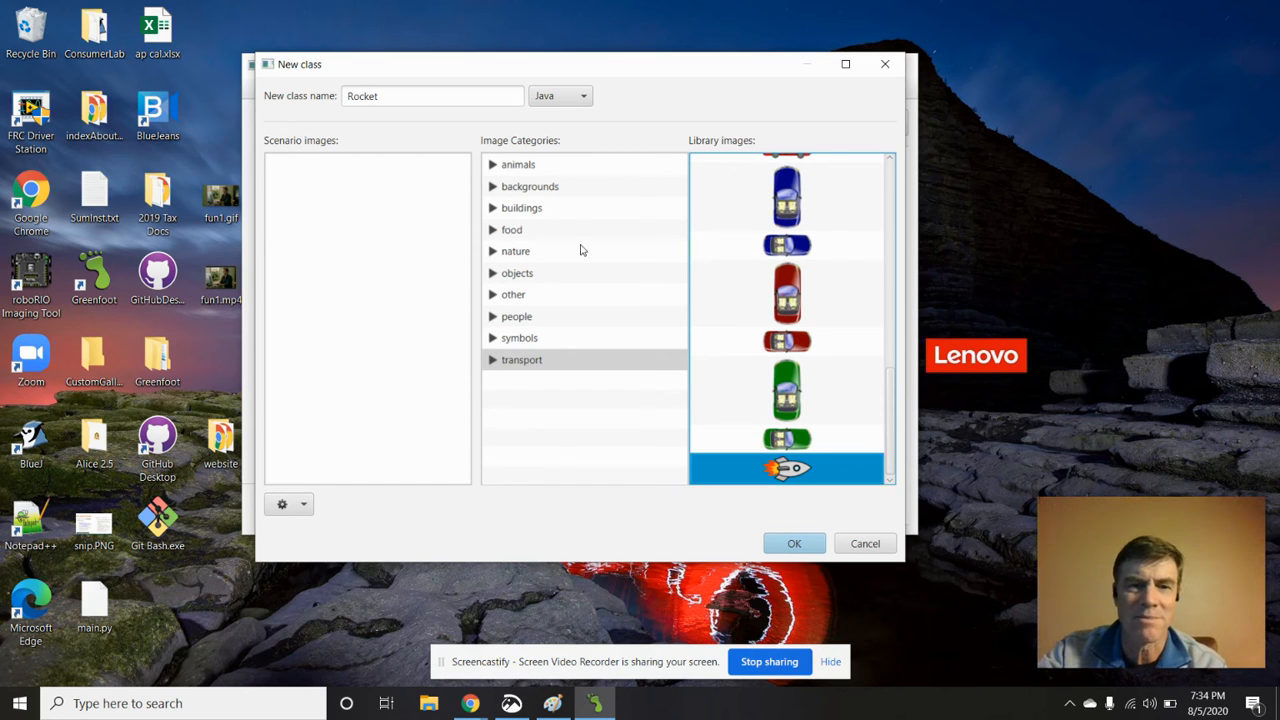
pyautogui.click(521, 166)
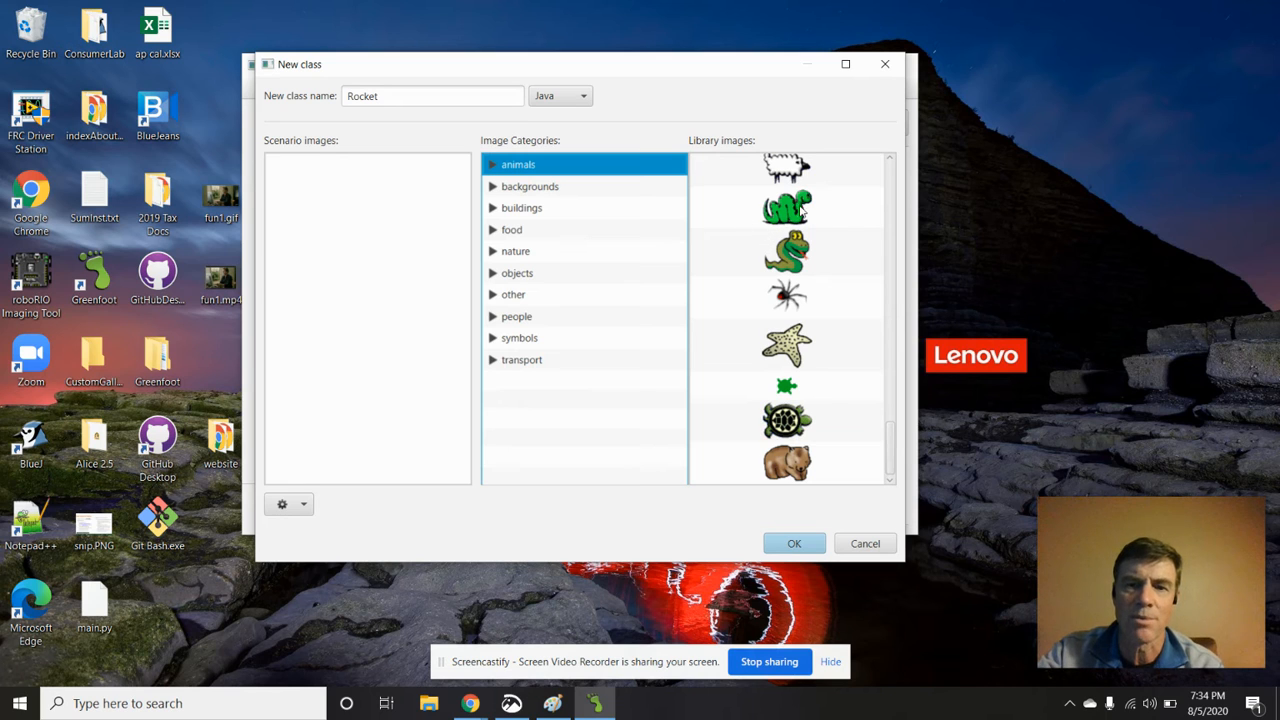
pyautogui.click(540, 366)
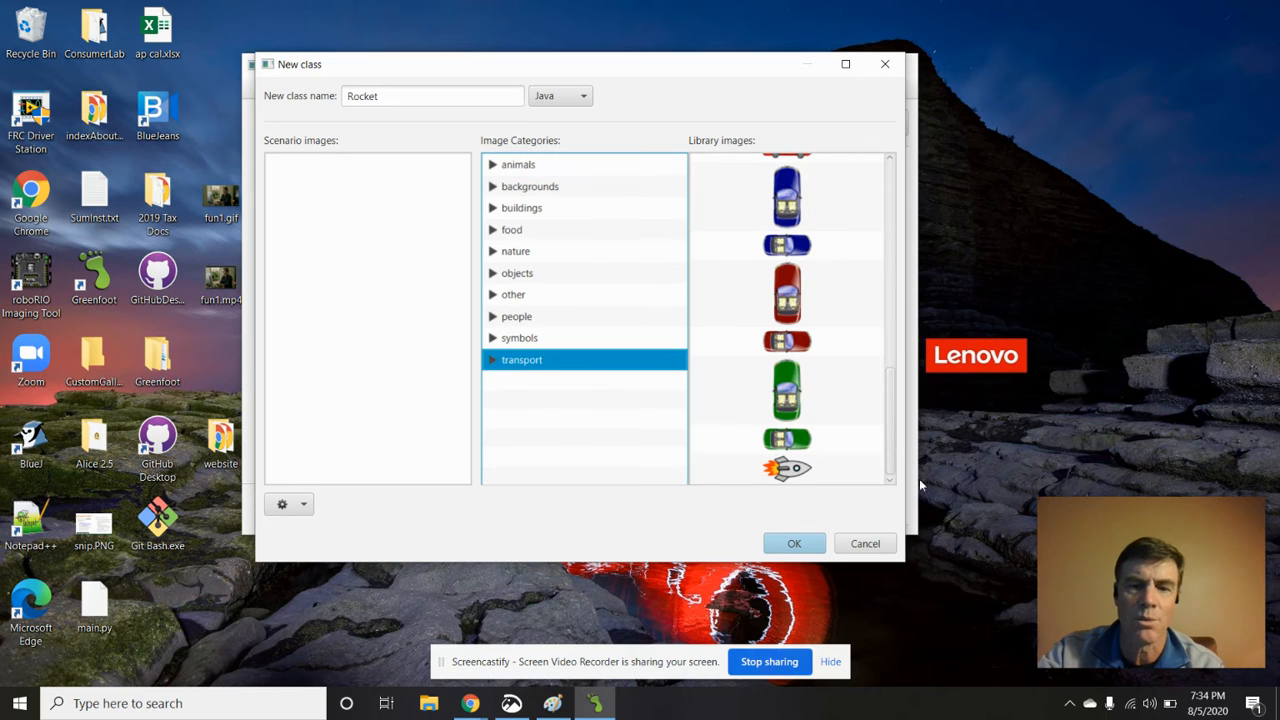
pyautogui.click(790, 470)
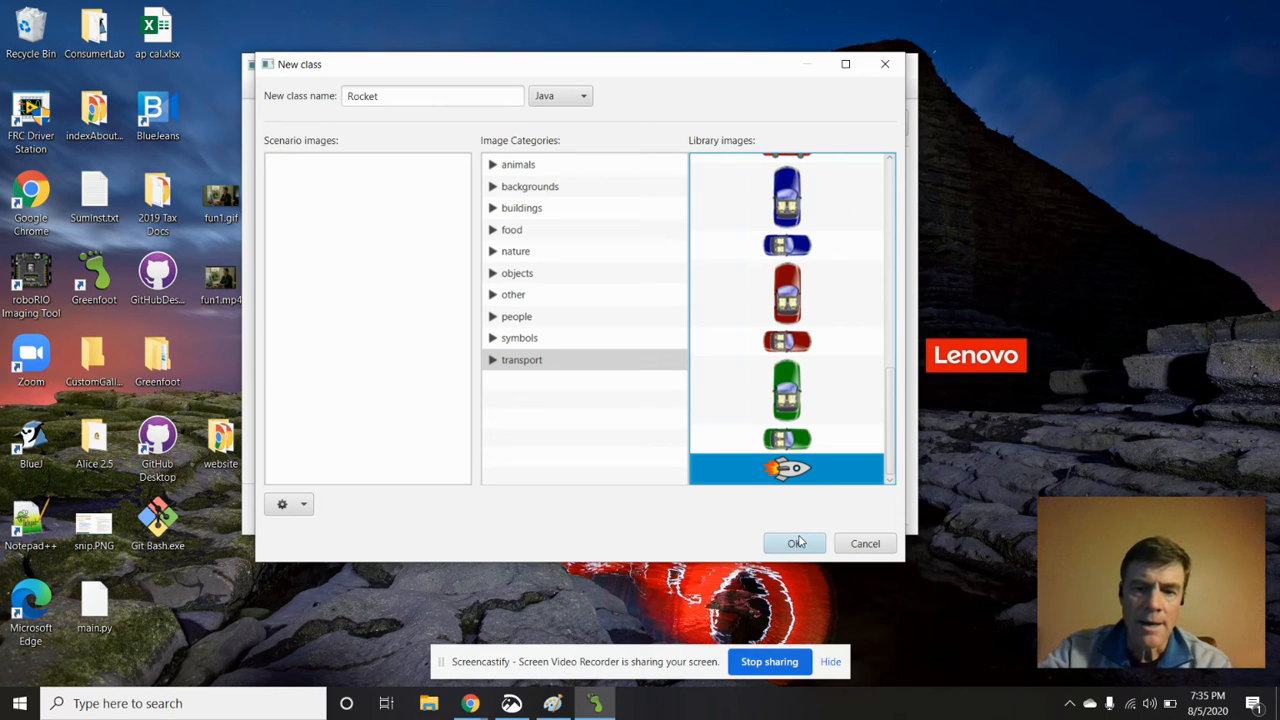
pyautogui.click(801, 542)
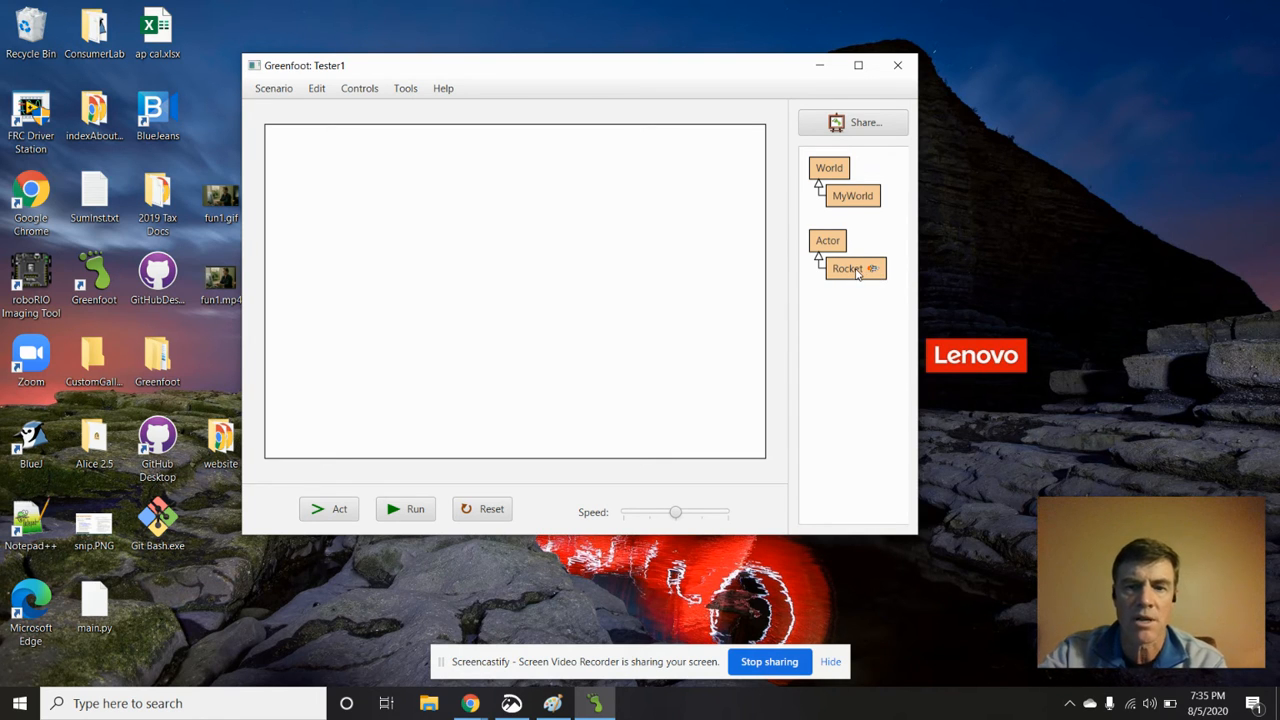
# Place a new Rocket object on the left side of the world, run the simulation, and pause it
pyautogui.rightClick(857, 274)
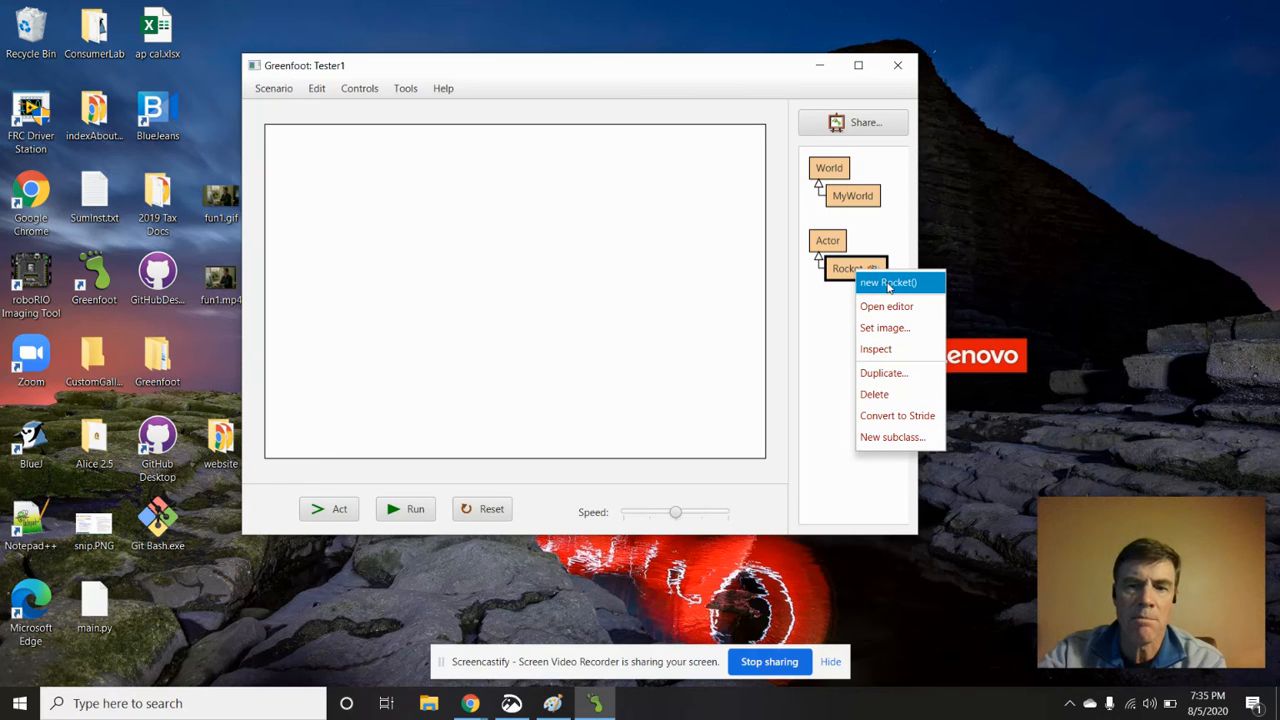
pyautogui.click(888, 283)
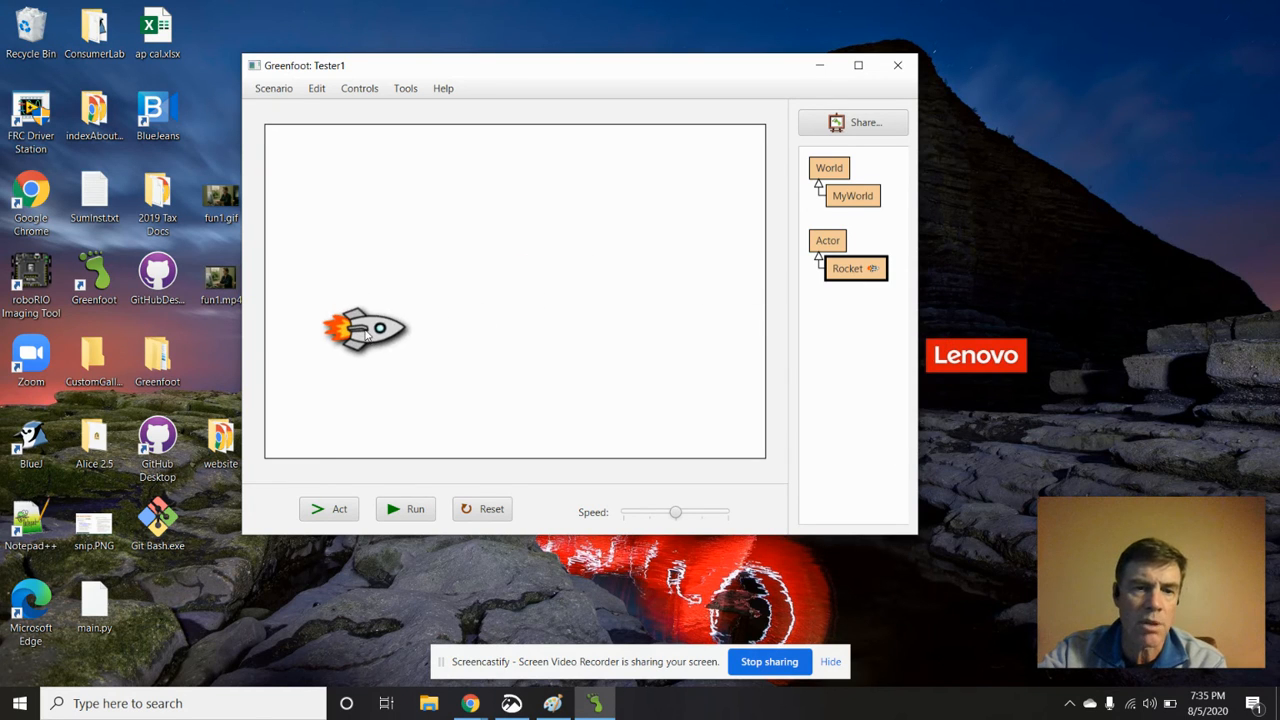
pyautogui.click(370, 331)
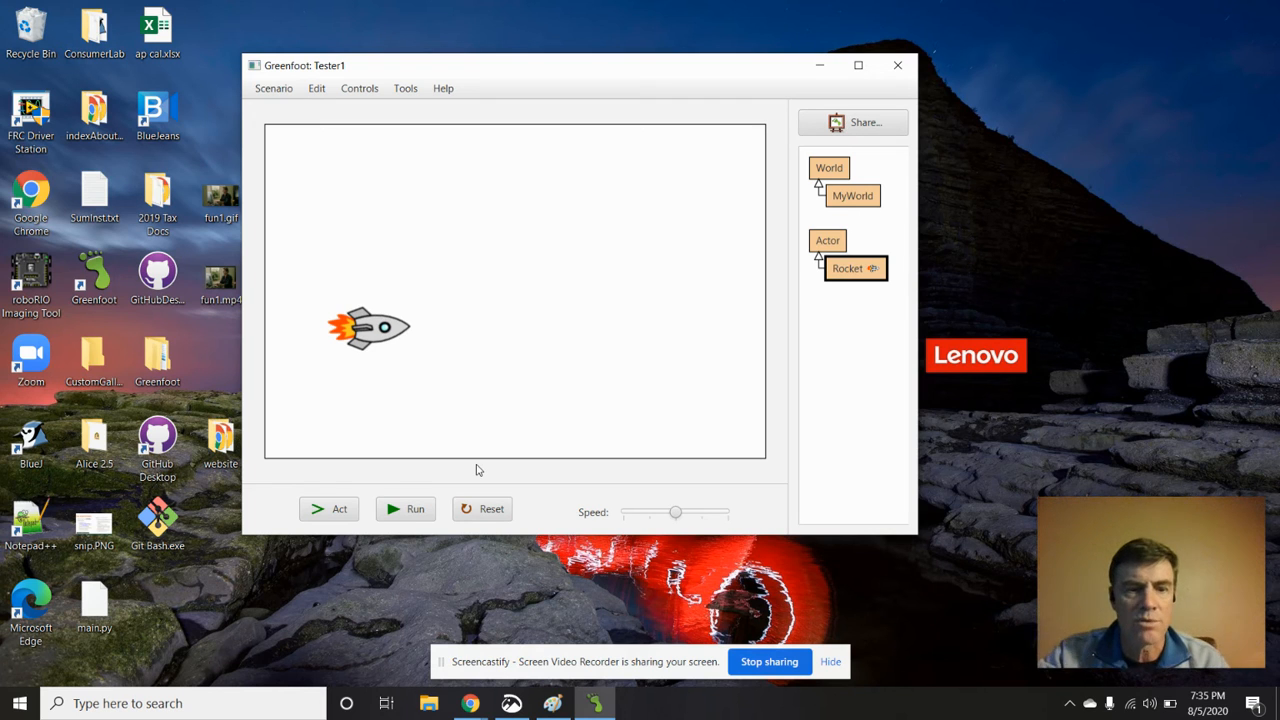
pyautogui.click(414, 510)
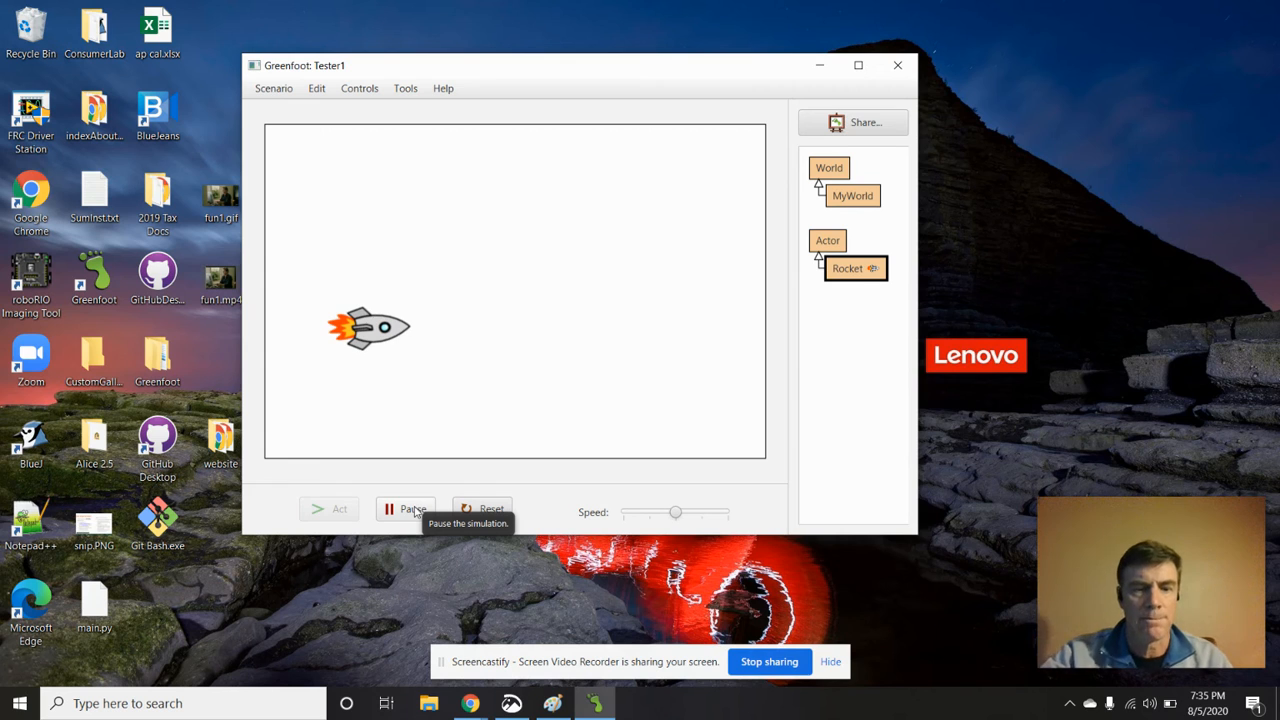
pyautogui.click(414, 510)
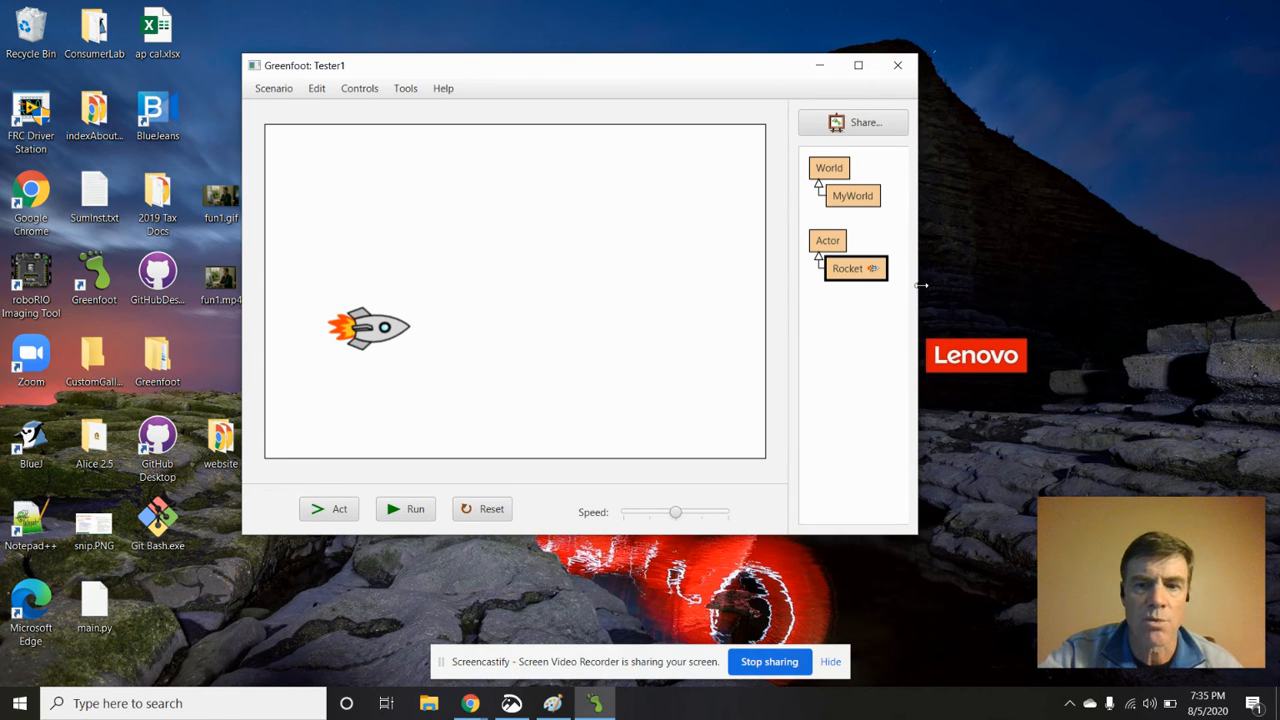
# Open the Rocket class's source code beside the world and examine its act() method
pyautogui.doubleClick(866, 272)
pyautogui.moveTo(686, 46); pyautogui.dragTo(936, 40)
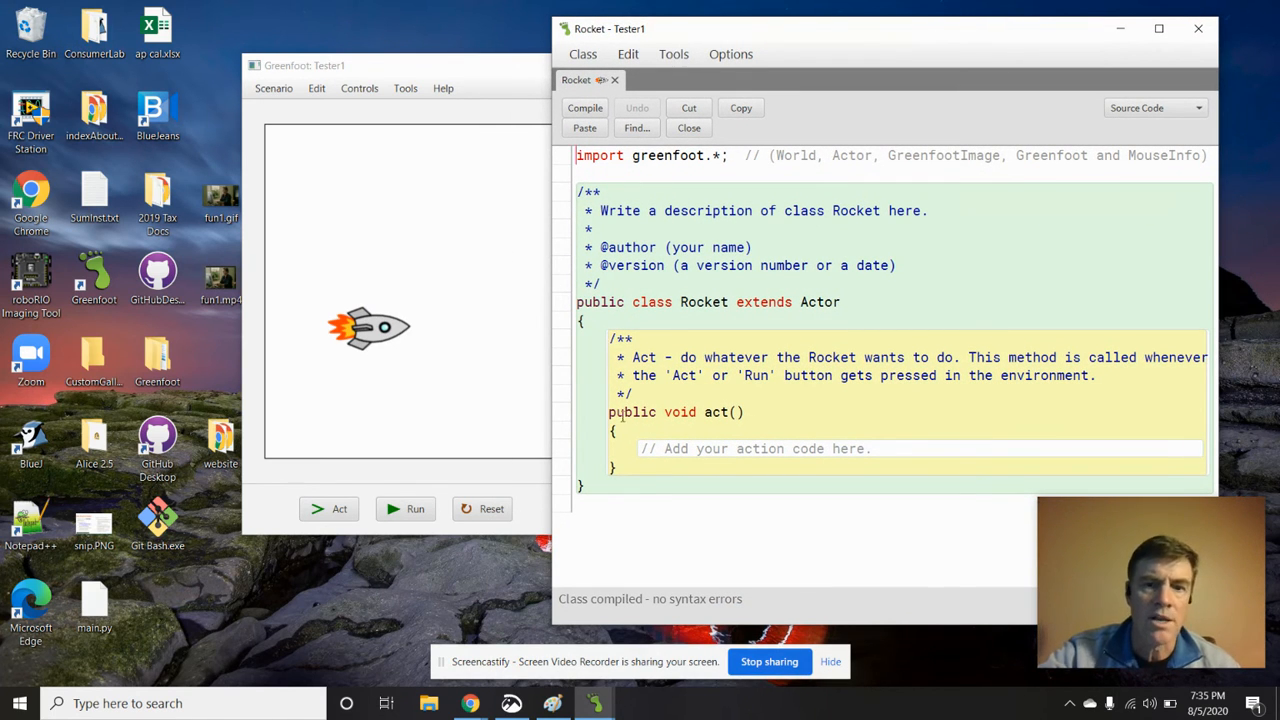
pyautogui.moveTo(607, 413); pyautogui.dragTo(822, 472)
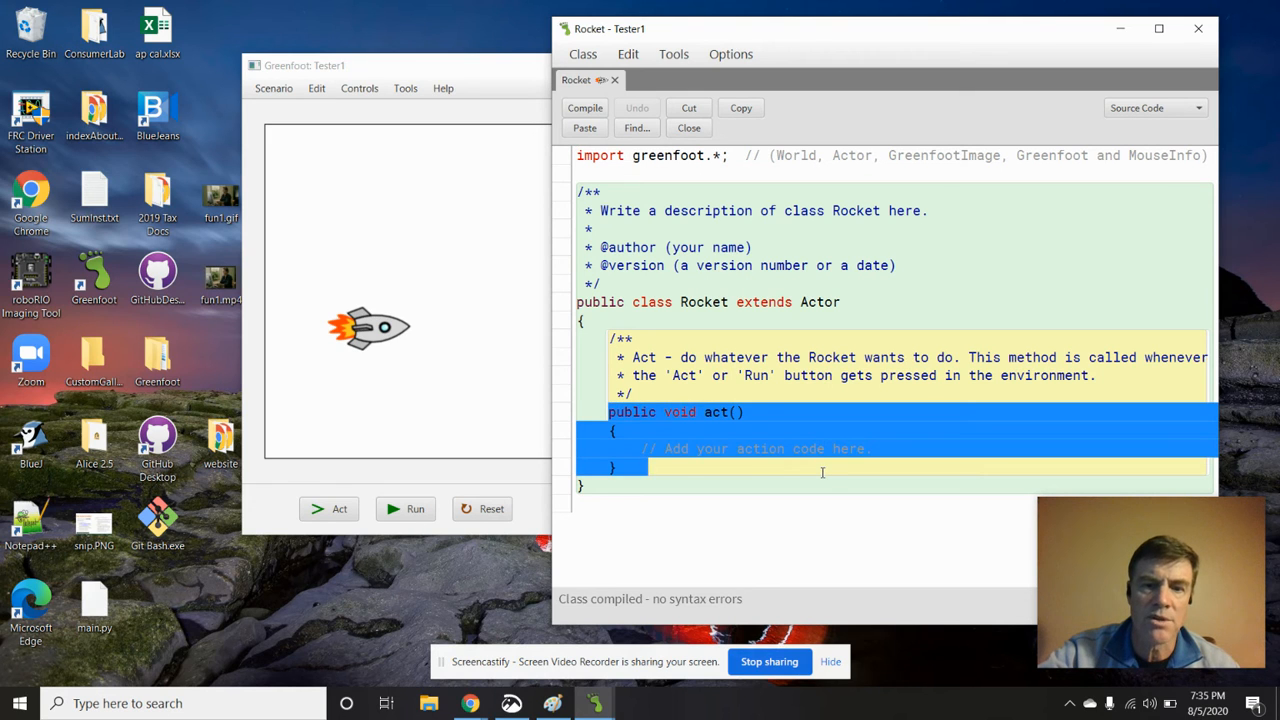
pyautogui.click(823, 465)
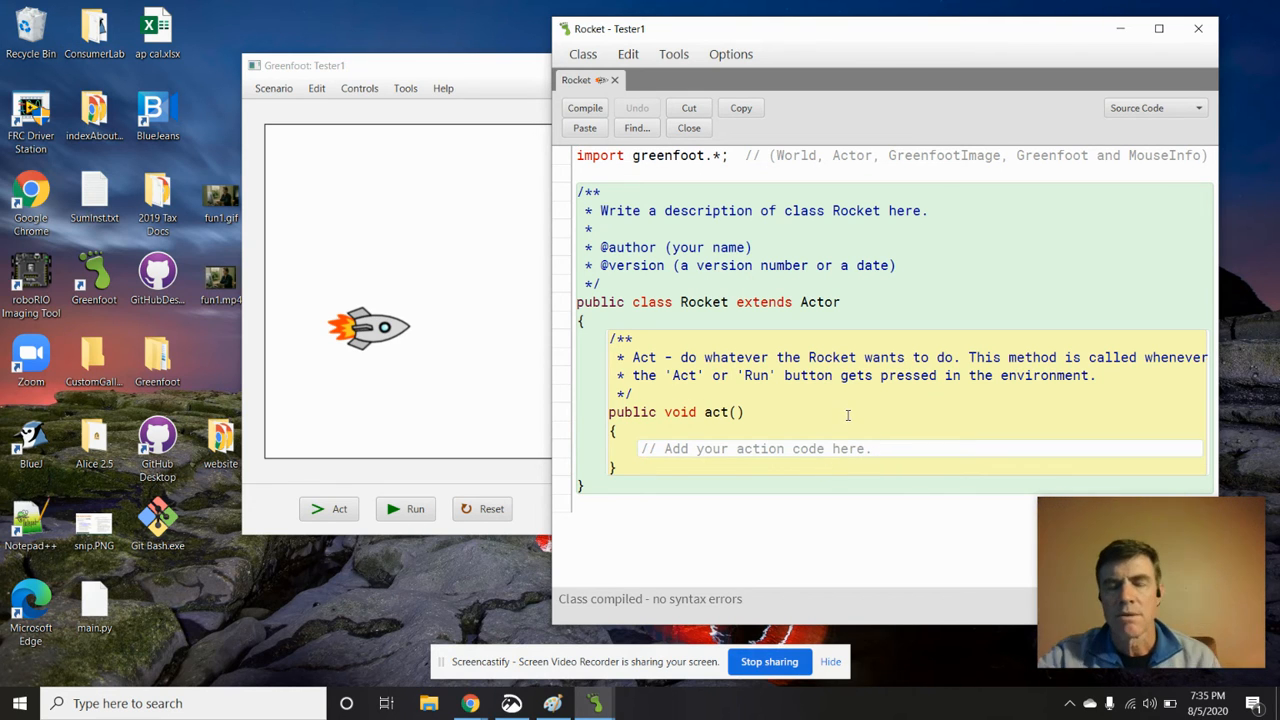
# Replace the placeholder comment in Rocket's act() method with the statement this.move(5);
pyautogui.moveTo(884, 449); pyautogui.dragTo(640, 449)
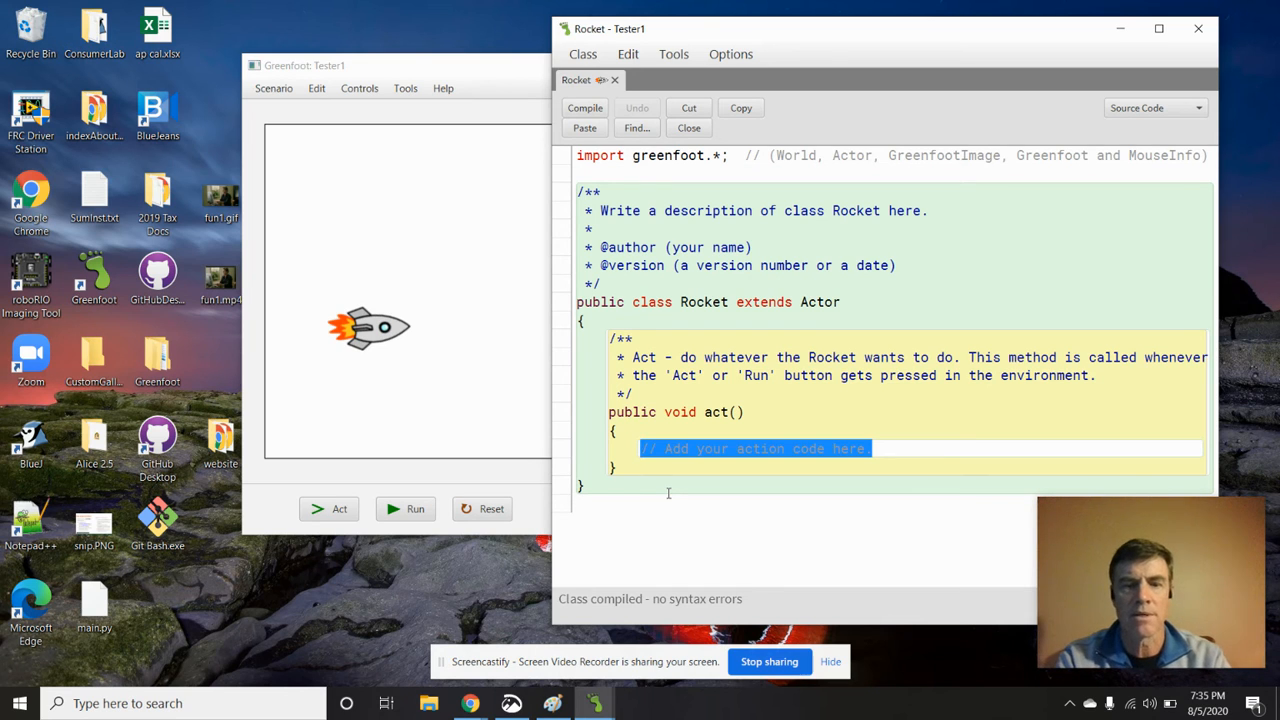
pyautogui.write('this.mov')
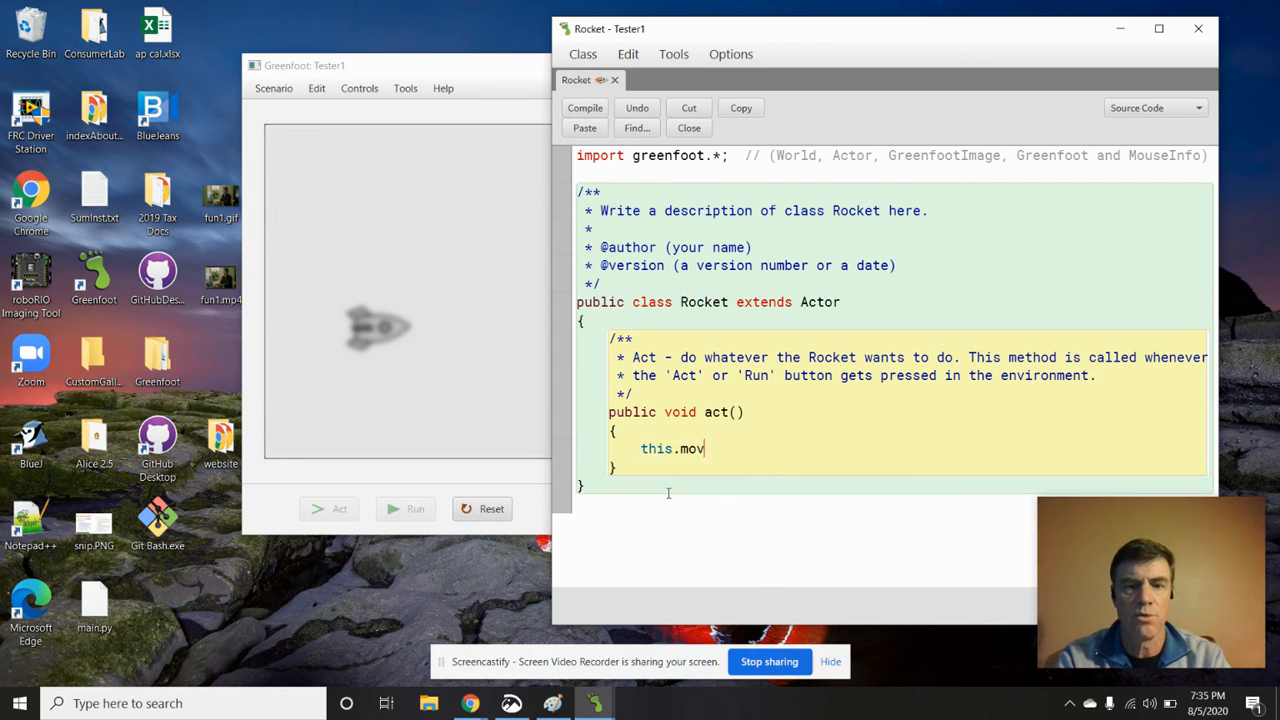
pyautogui.write('e(')
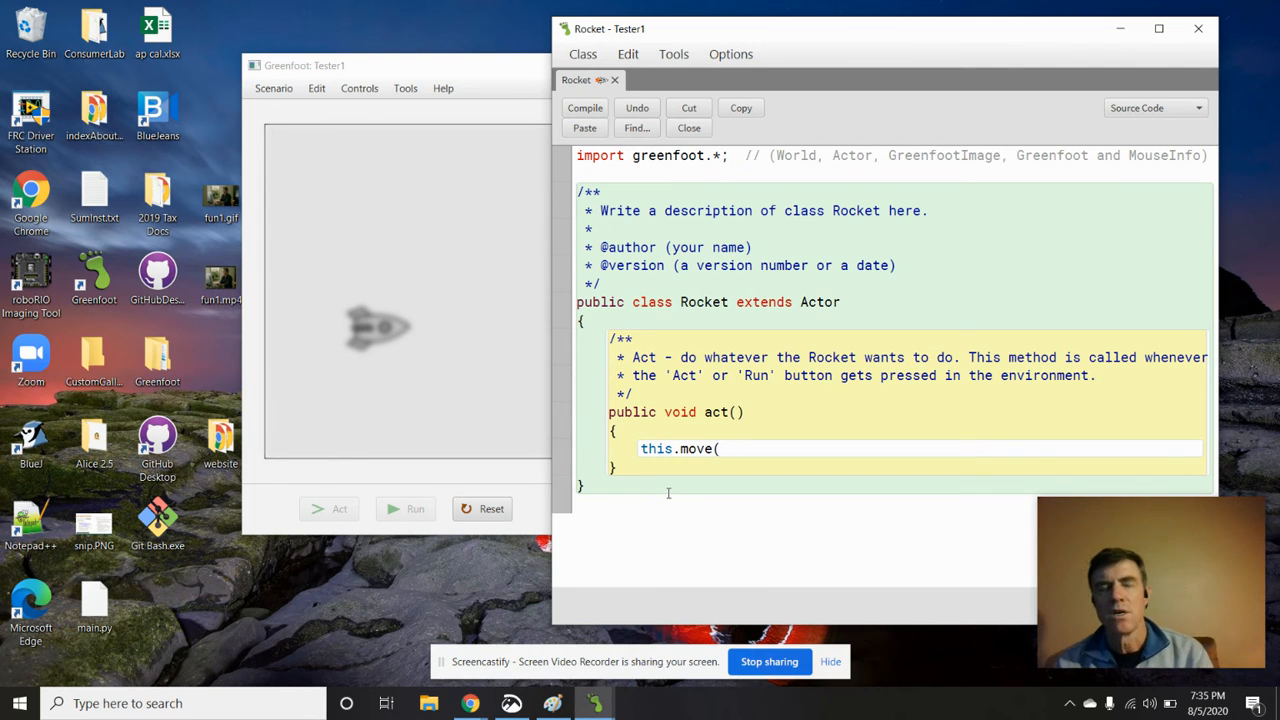
pyautogui.write('5);')
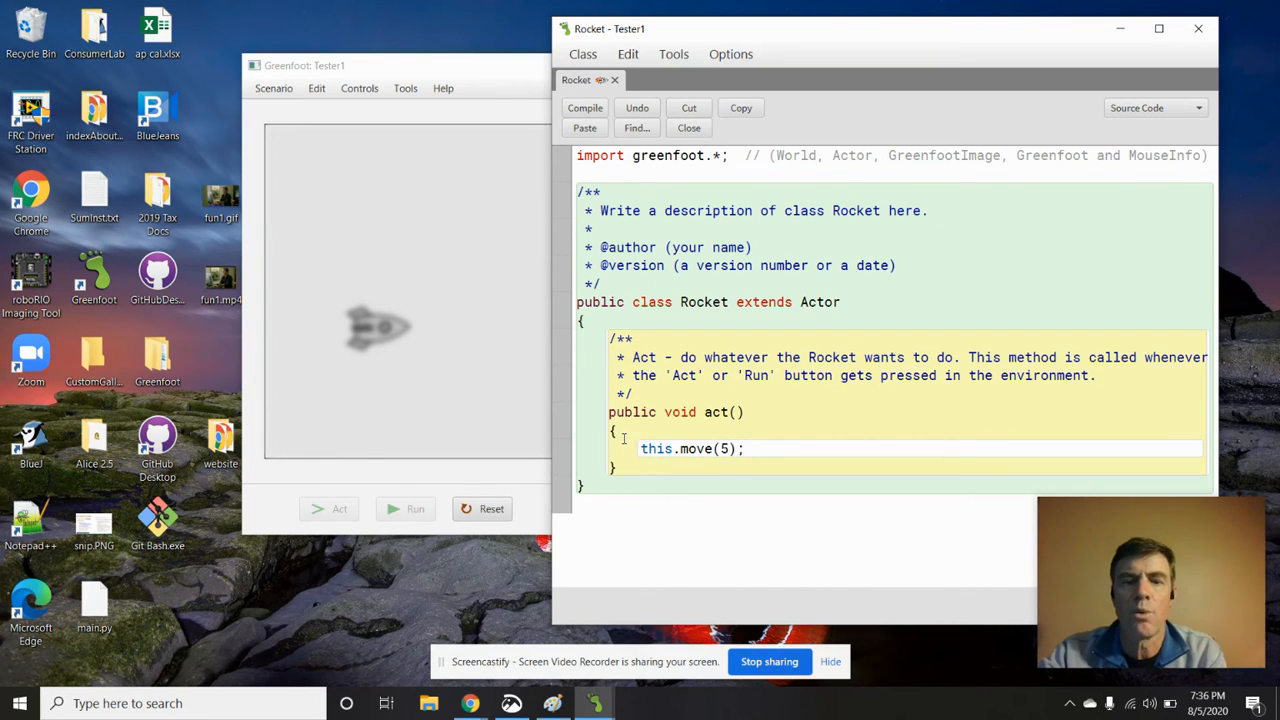
pyautogui.click(728, 448)
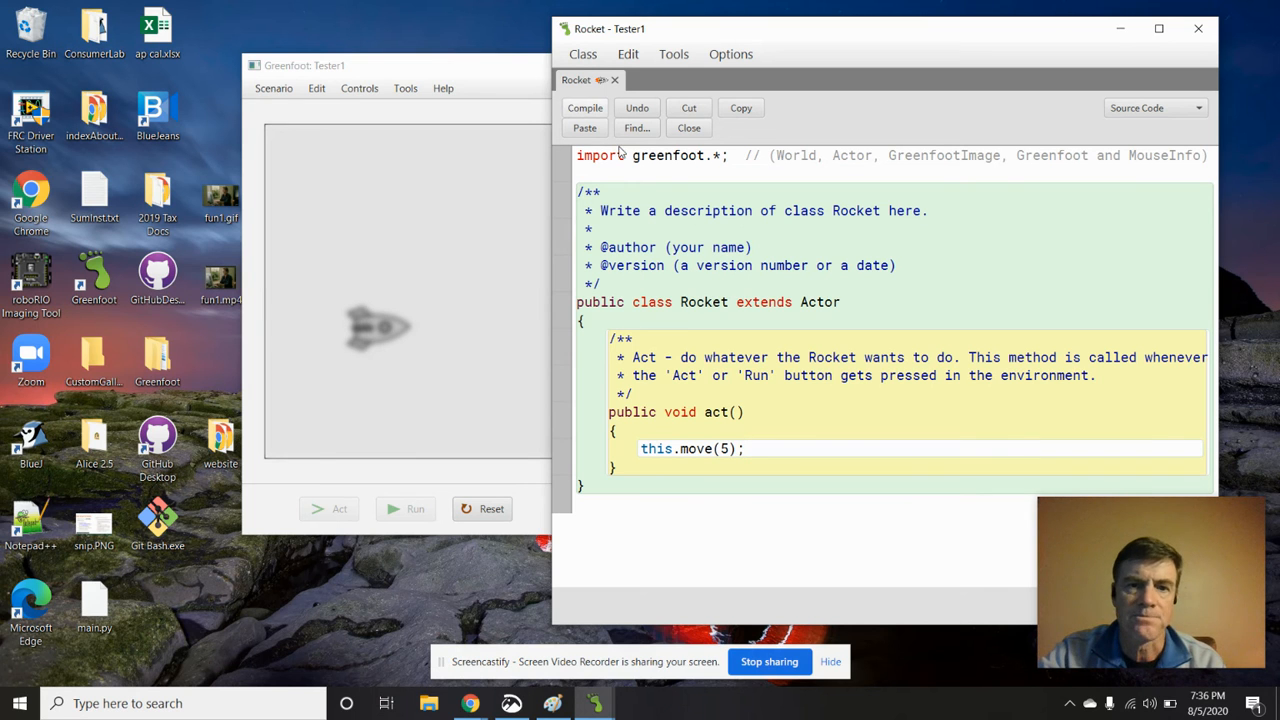
# Arrange the scenario window and the Rocket code editor side by side and compile the Rocket class
pyautogui.moveTo(883, 45); pyautogui.dragTo(1069, 50)
pyautogui.moveTo(578, 80); pyautogui.dragTo(351, 79)
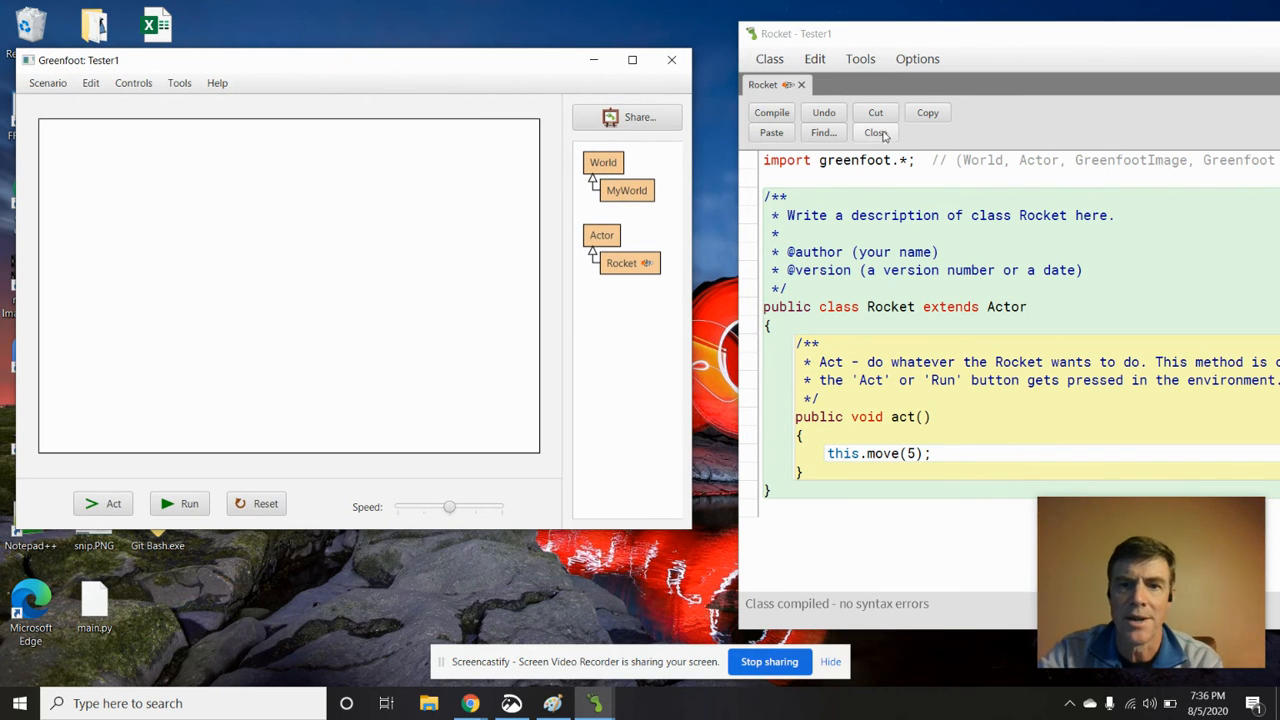
pyautogui.click(781, 117)
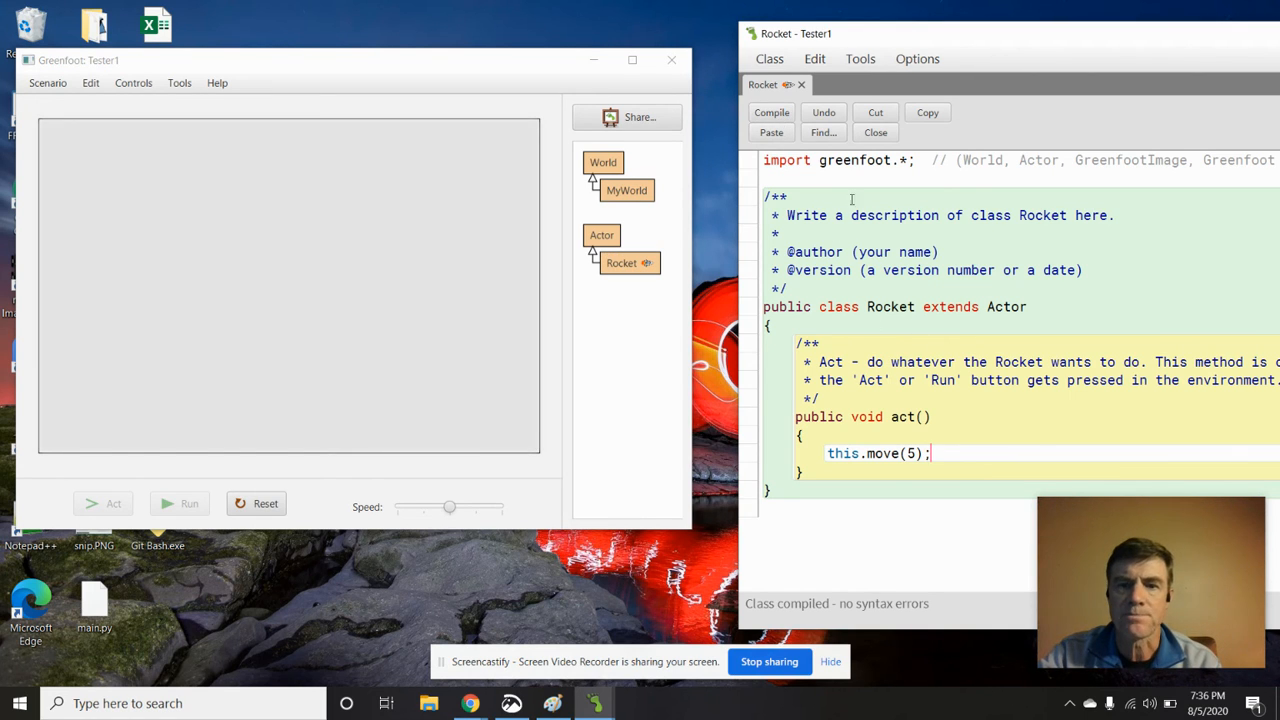
pyautogui.click(781, 117)
pyautogui.moveTo(986, 37); pyautogui.dragTo(932, 48)
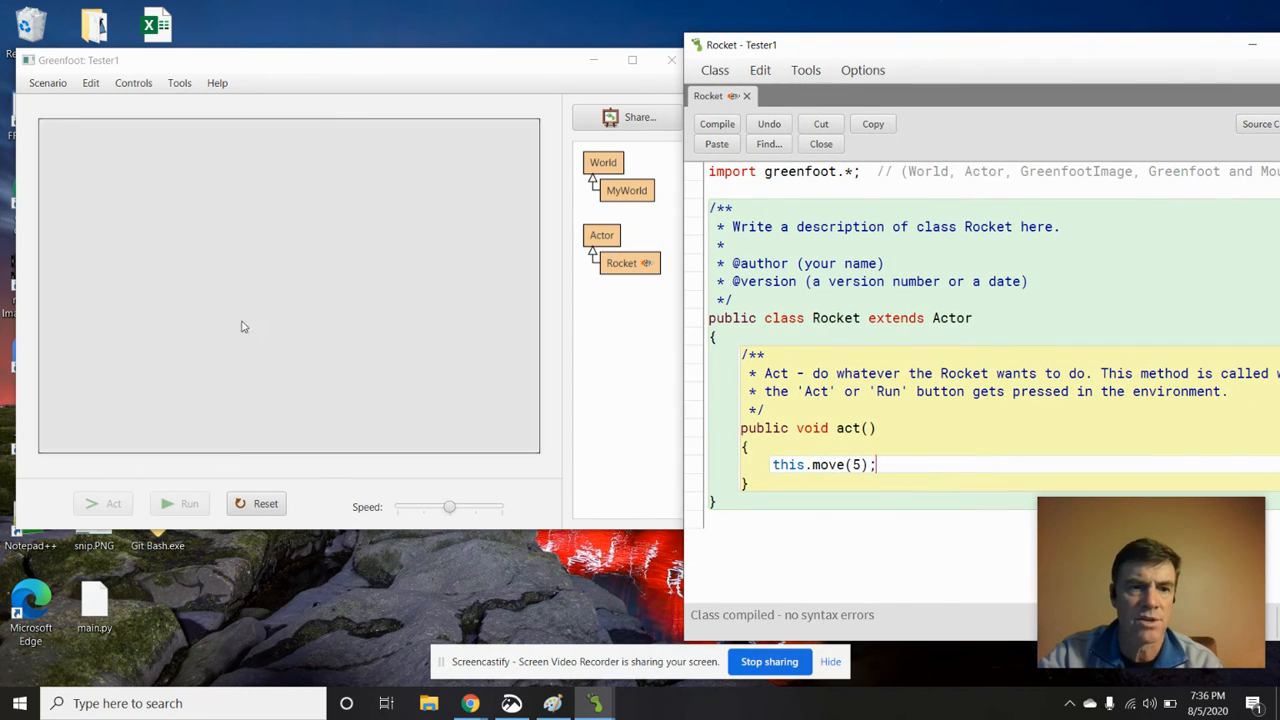
# Add a new Rocket object to the world near its left edge
pyautogui.click(620, 268)
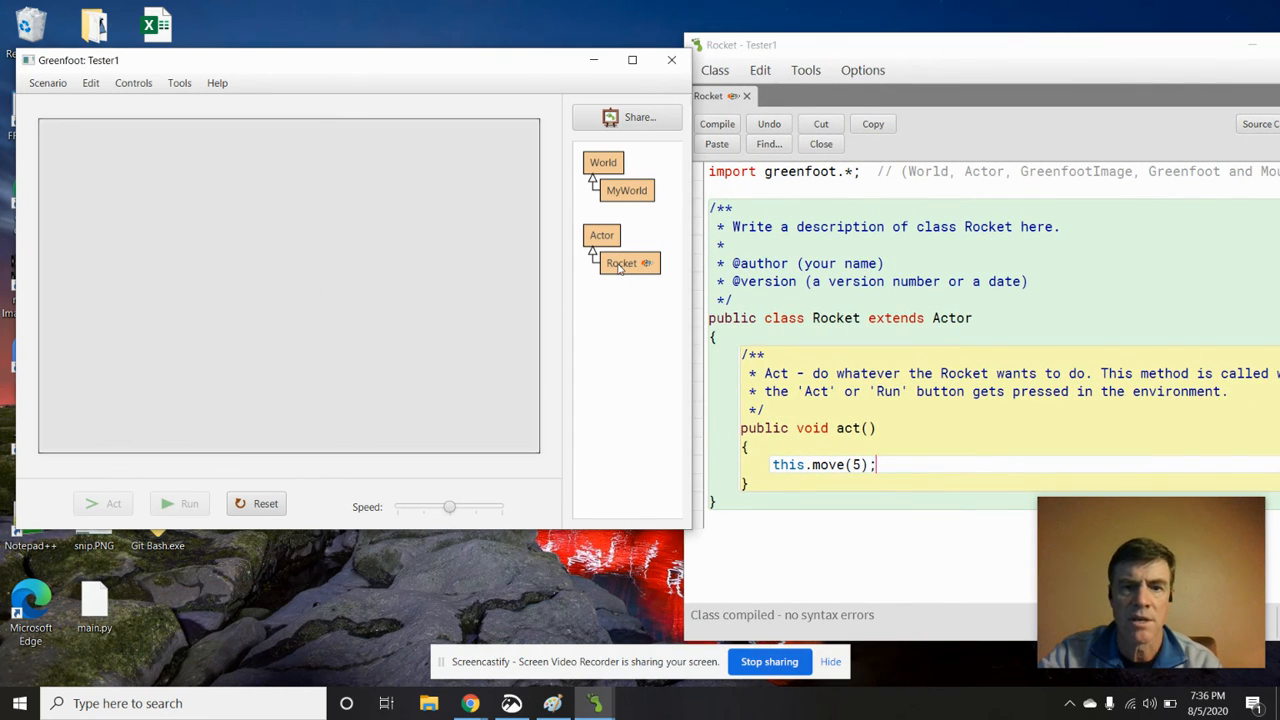
pyautogui.rightClick(620, 268)
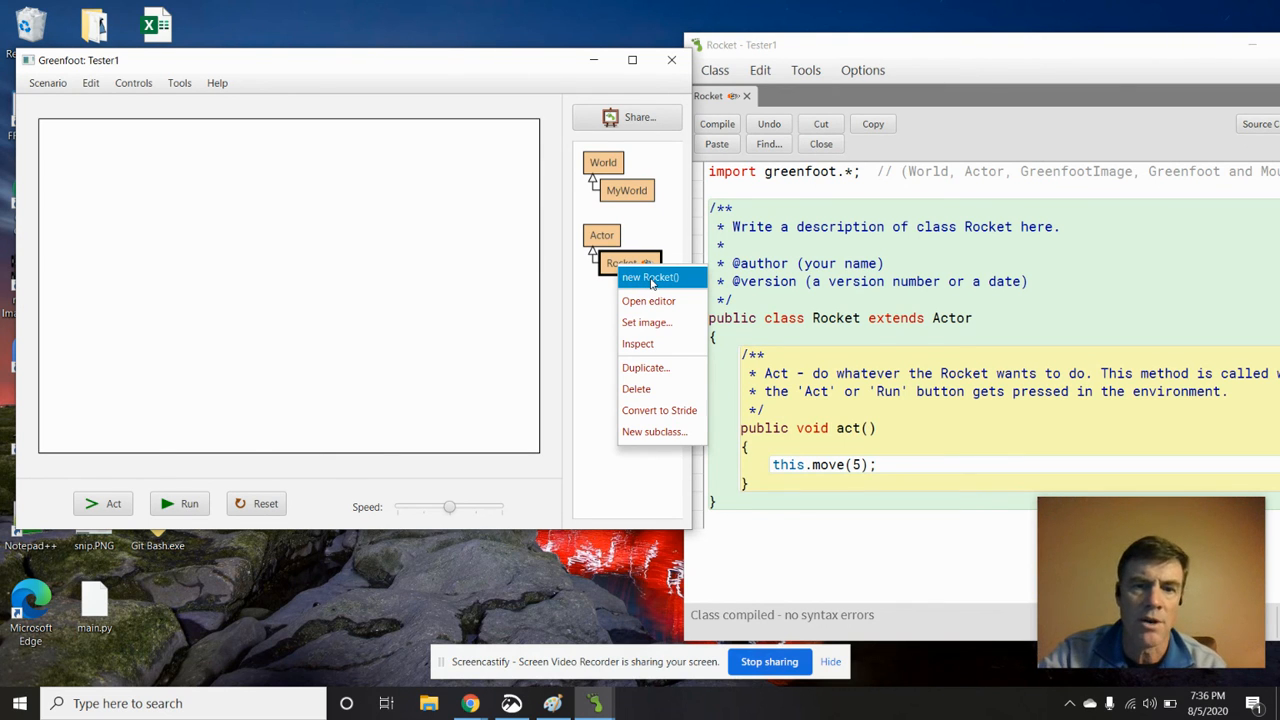
pyautogui.click(651, 279)
pyautogui.click(120, 322)
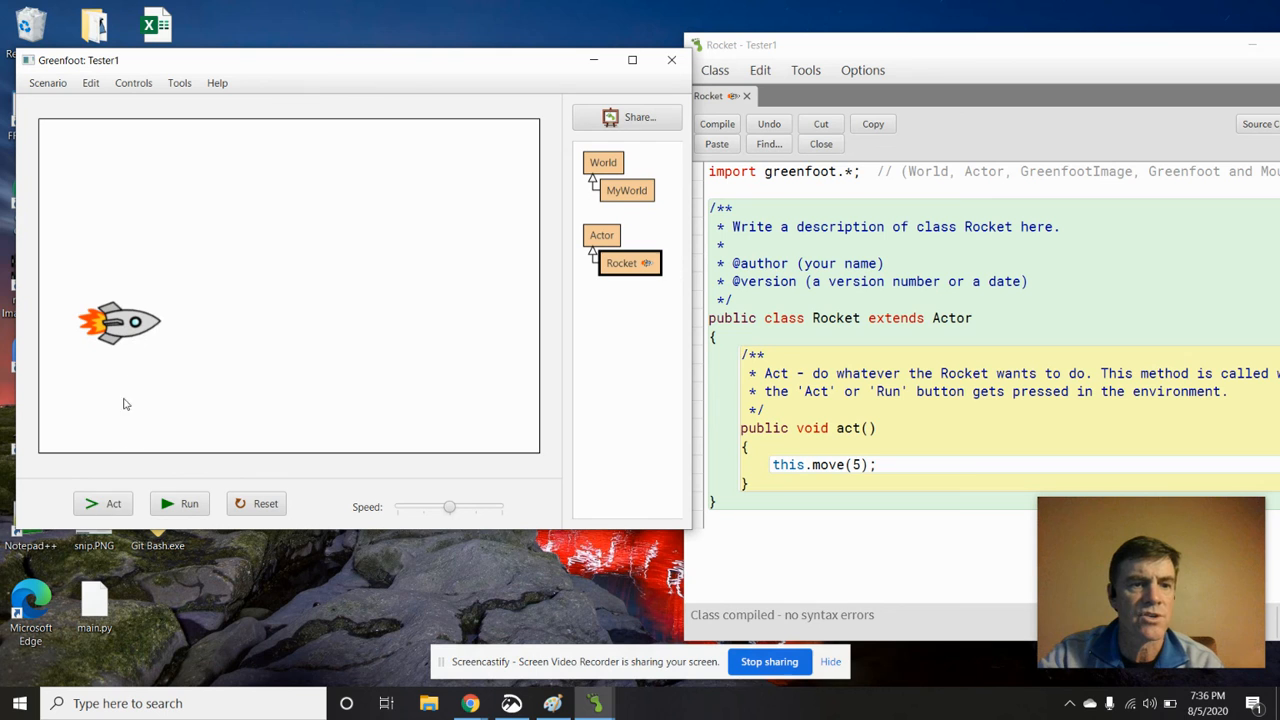
# Advance the rocket with repeated single Act steps, and start running the simulation continuously
pyautogui.click(100, 505)
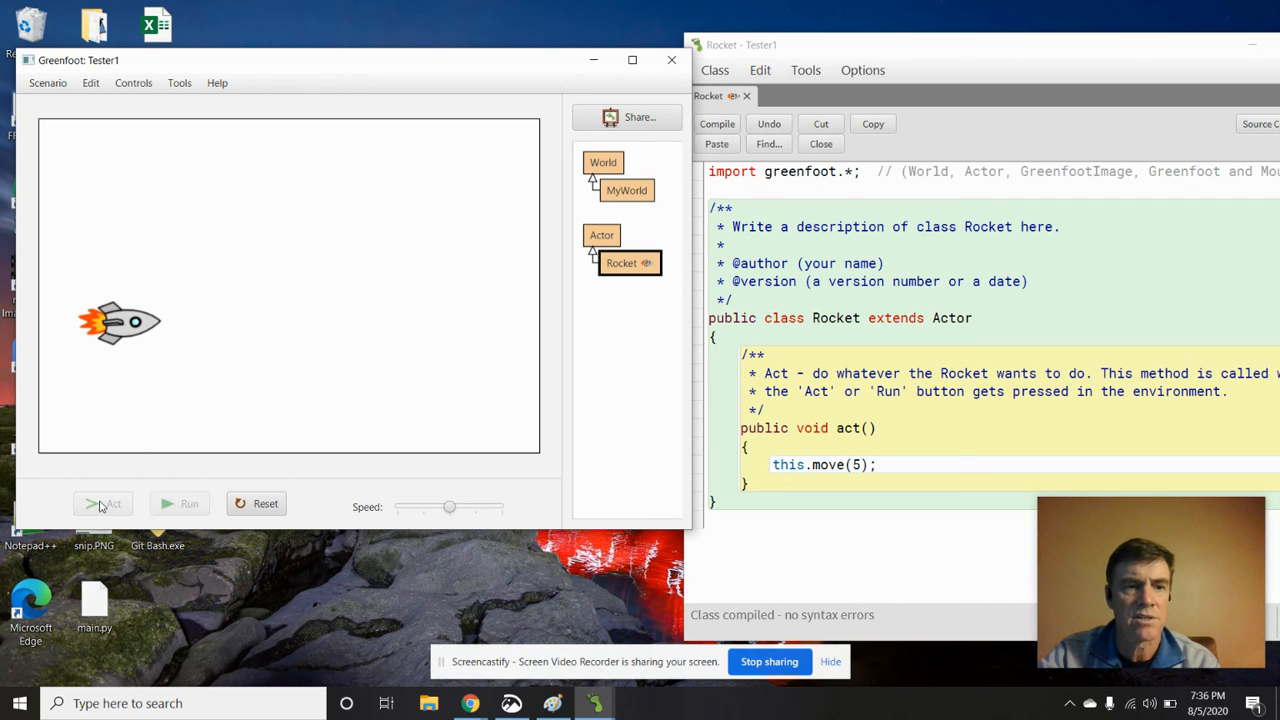
pyautogui.click(100, 505)
pyautogui.click(102, 505)
pyautogui.click(104, 505)
pyautogui.click(108, 505)
pyautogui.click(108, 505)
pyautogui.click(108, 505)
pyautogui.click(108, 505)
pyautogui.click(108, 505)
pyautogui.click(108, 505)
pyautogui.click(108, 505)
pyautogui.click(108, 505)
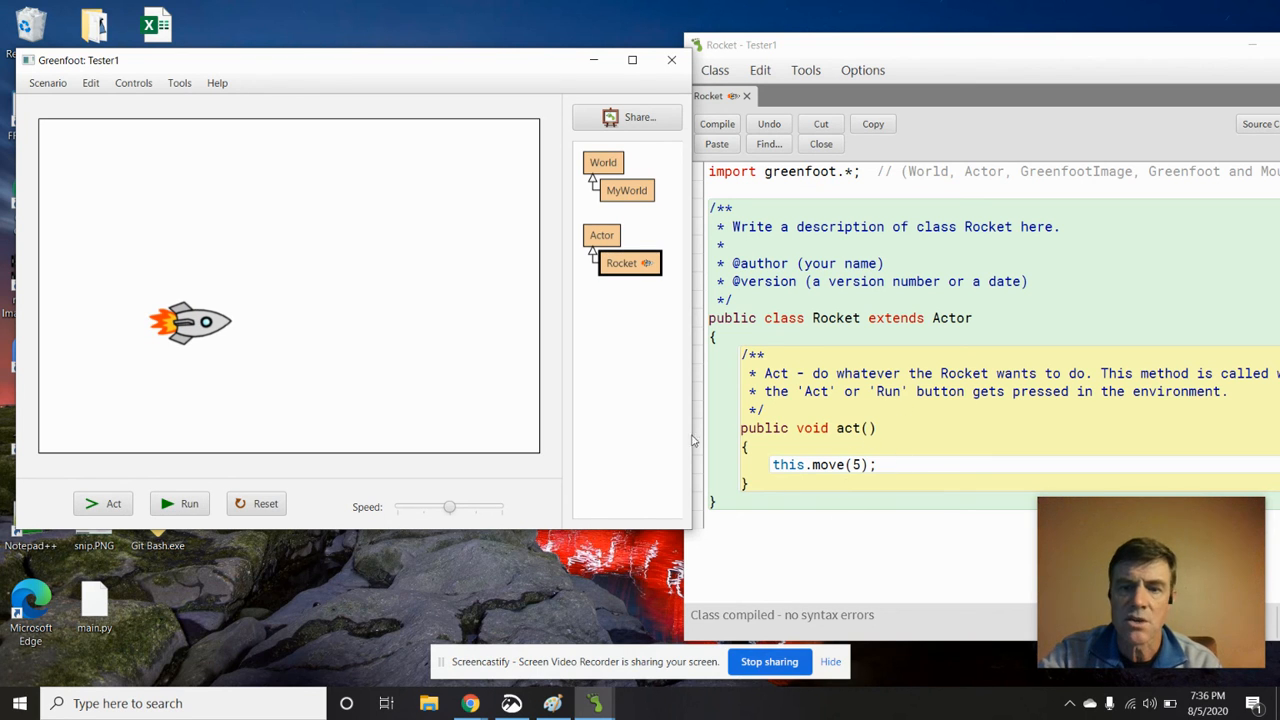
pyautogui.click(178, 503)
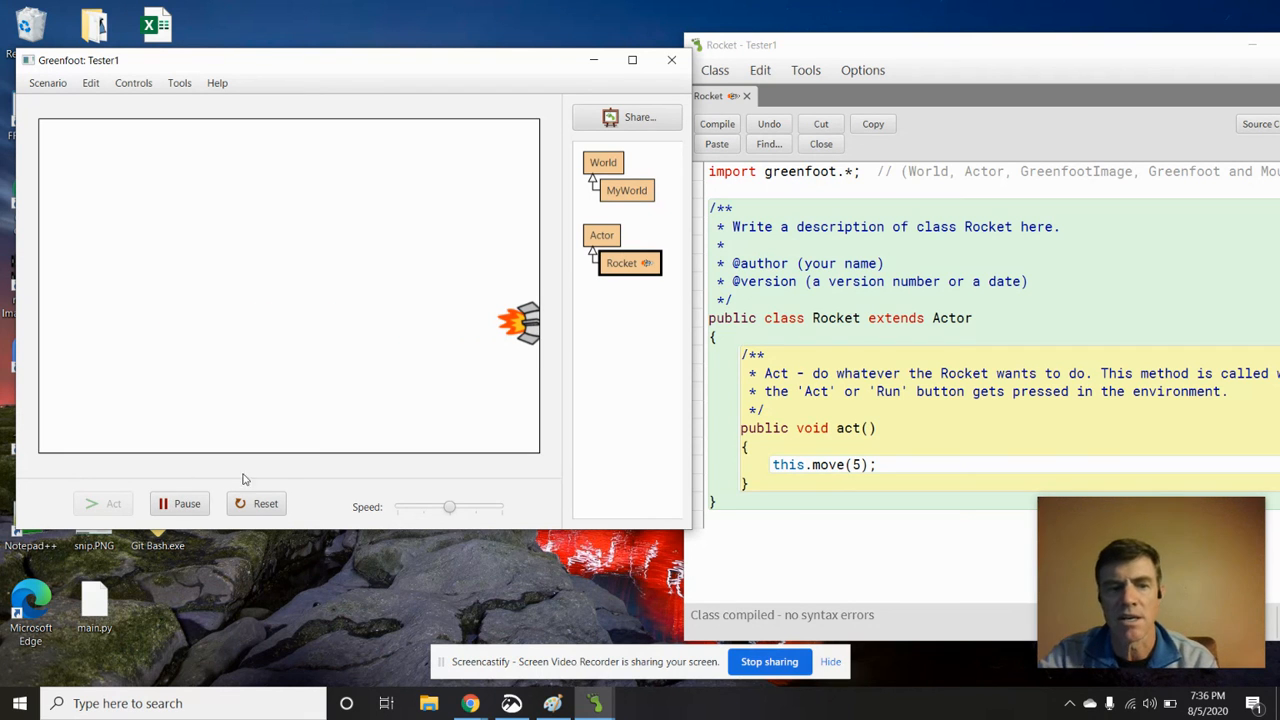
# Reset the scenario and run it again with a new Rocket placed in the lower left of the world
pyautogui.click(256, 503)
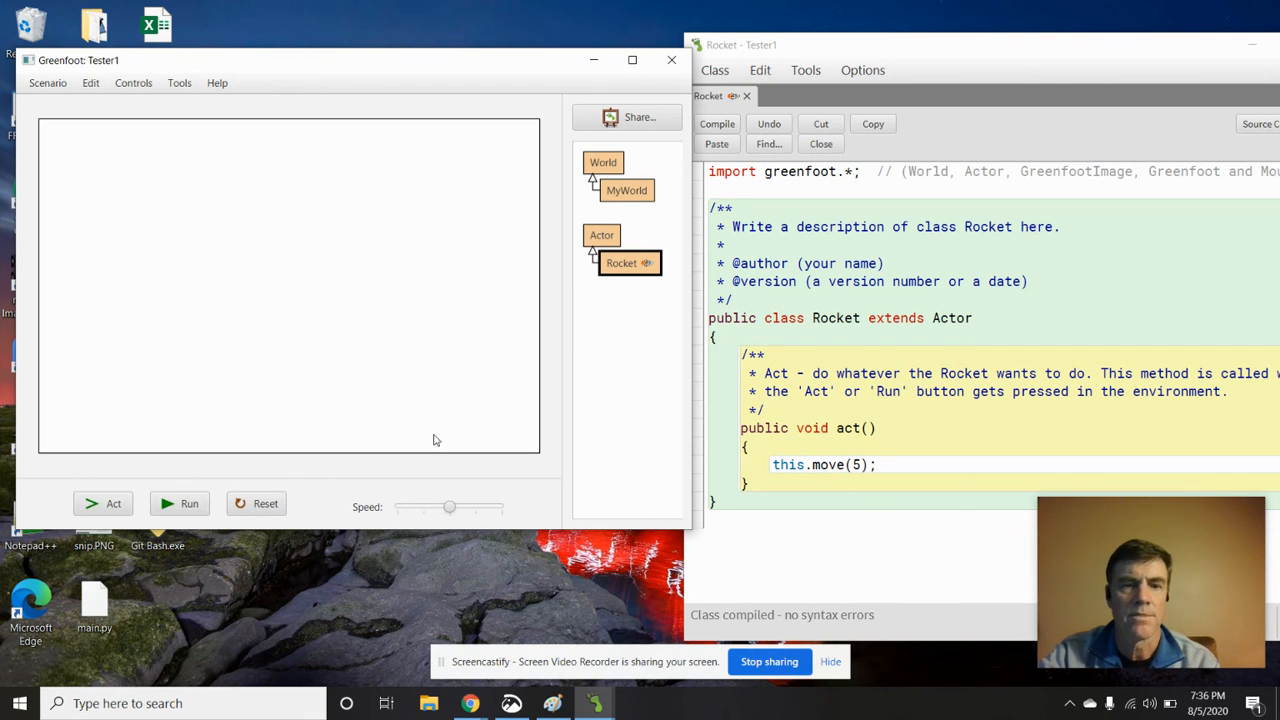
pyautogui.rightClick(628, 273)
pyautogui.click(654, 285)
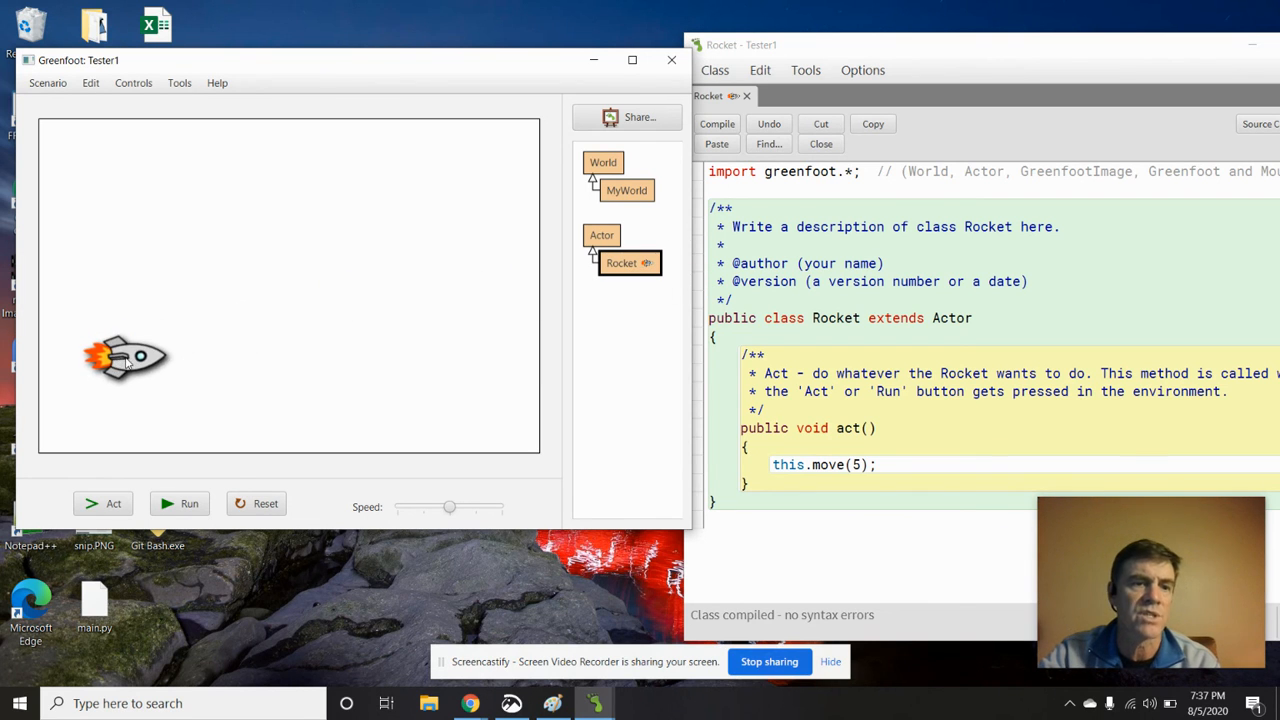
pyautogui.click(123, 358)
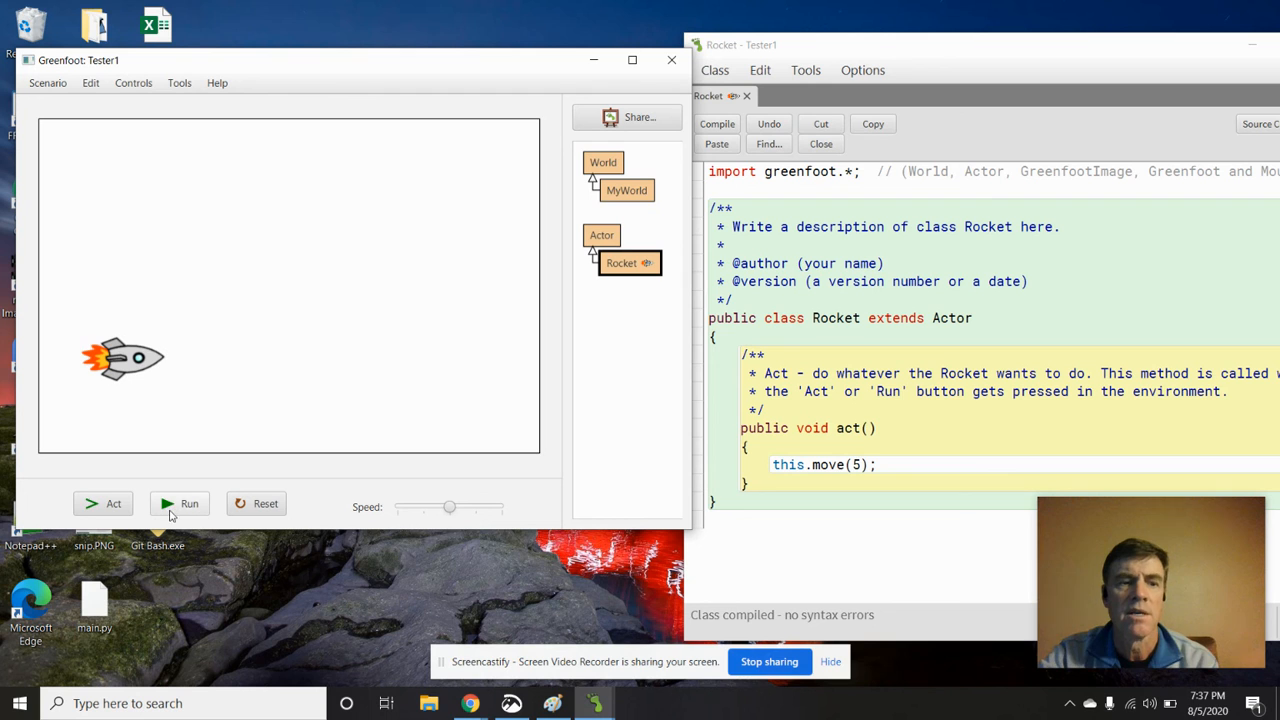
pyautogui.click(180, 504)
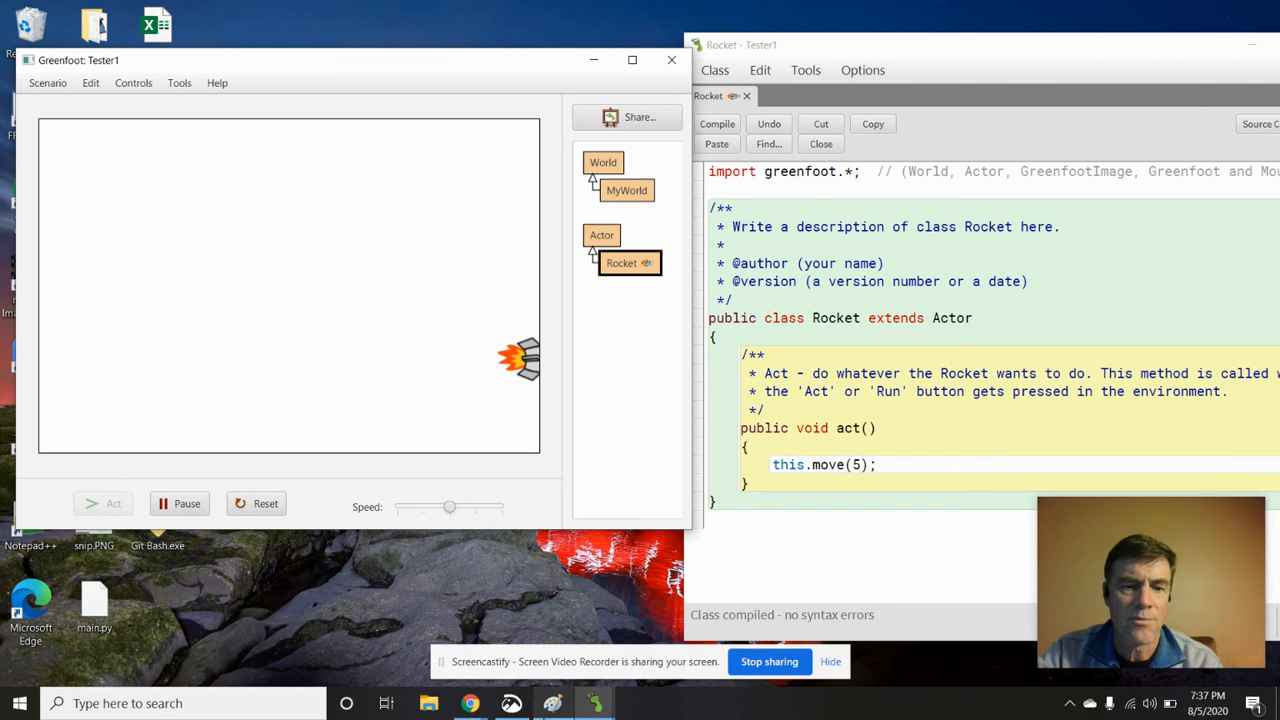
pyautogui.moveTo(470, 703)
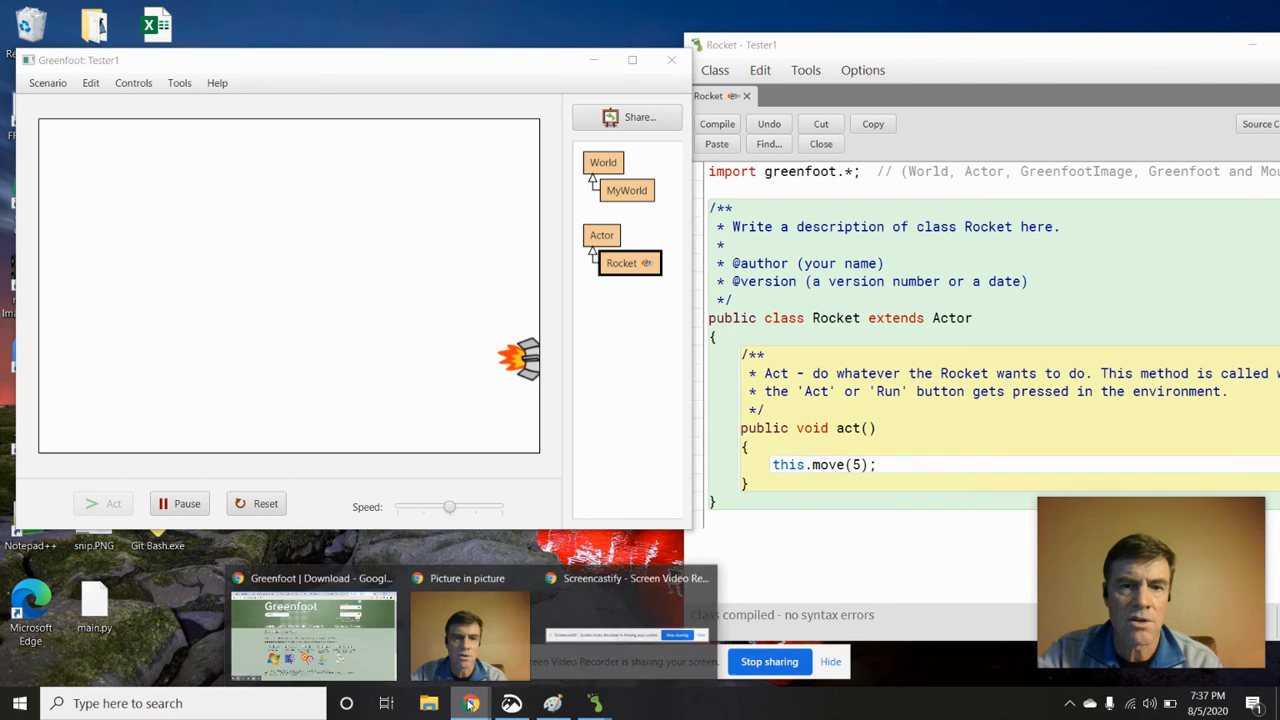
pyautogui.click(465, 632)
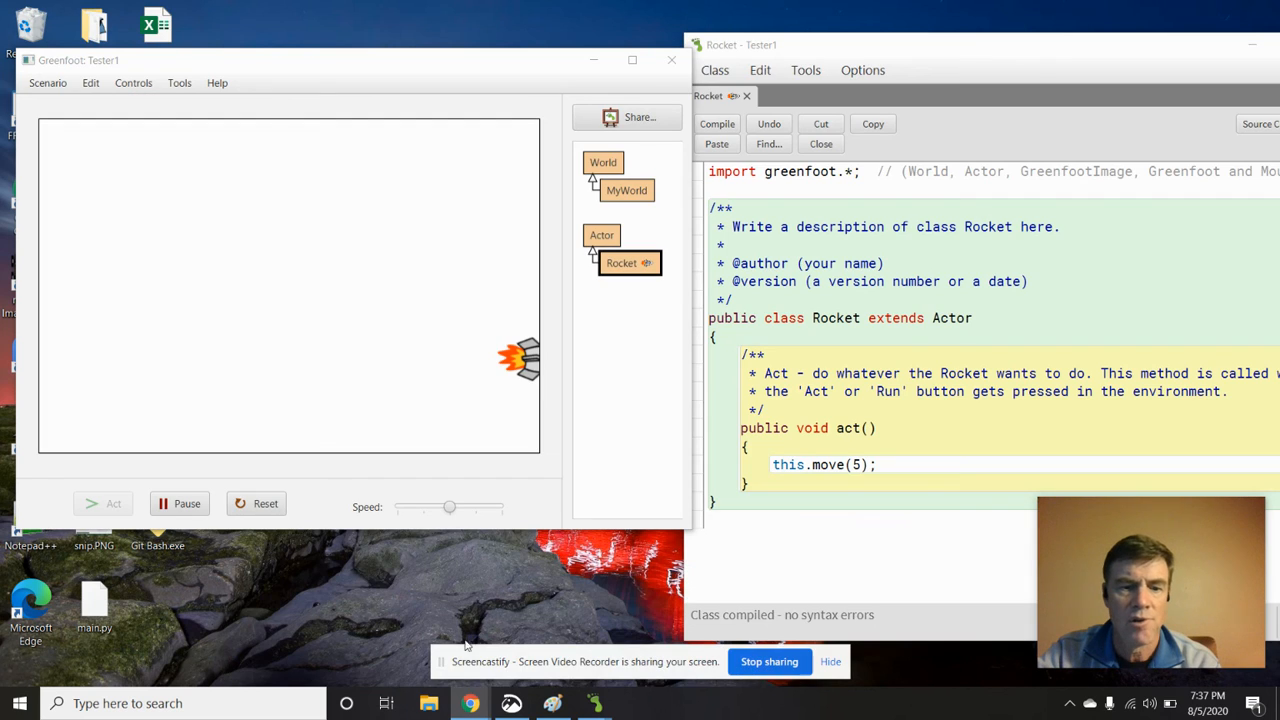